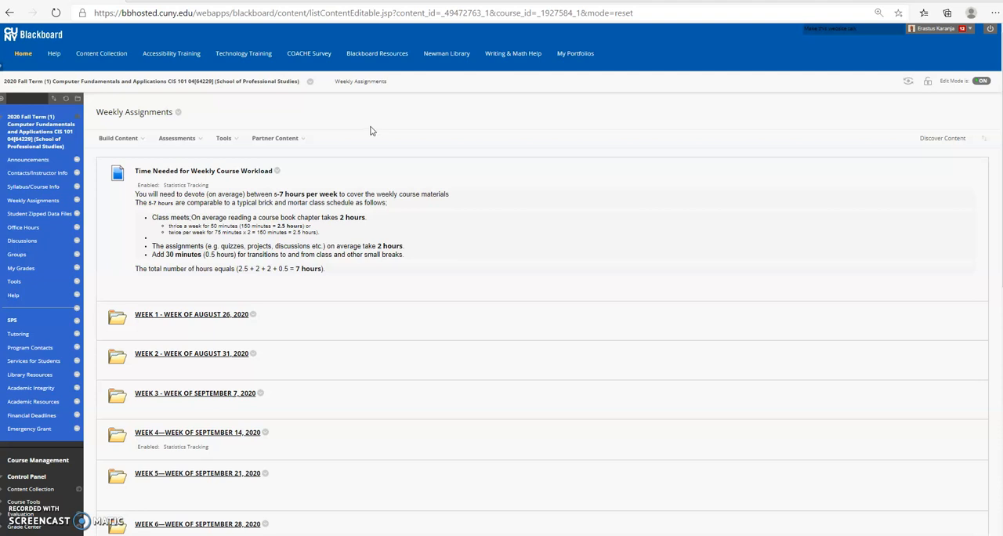
Look through the Weekly Assignments page, from the weekly course workload note down to the folders for weeks 1 to 14.
scroll(372, 131, "down", 1)
scroll(372, 131, "down", 2)
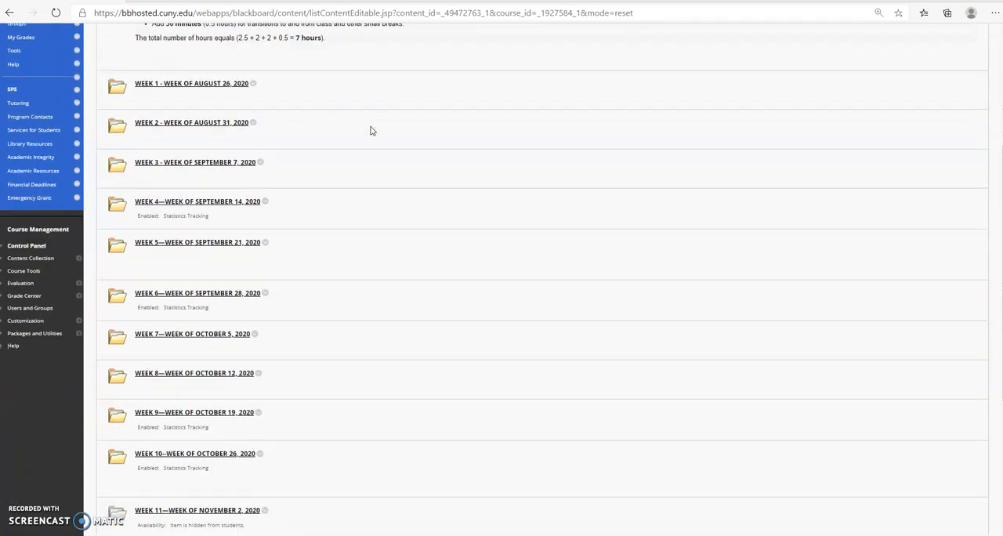
scroll(372, 131, "up", 2)
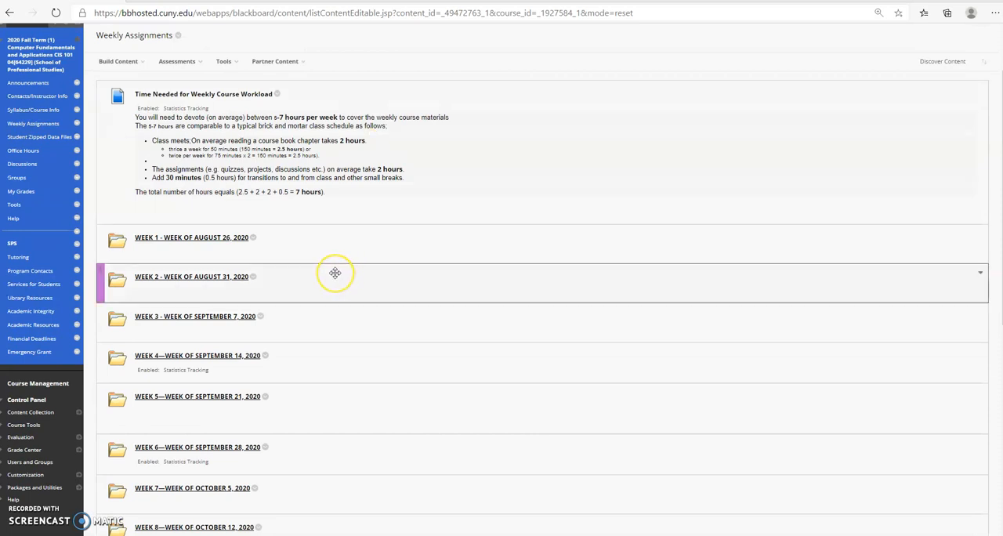
scroll(335, 272, "down", 2)
scroll(335, 272, "down", 2)
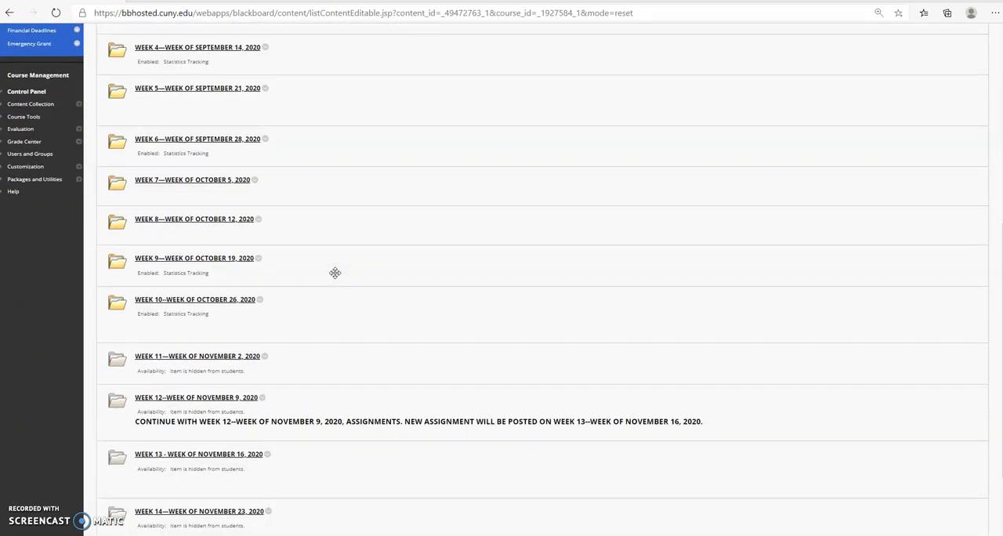
scroll(334, 272, "up", 2)
scroll(335, 272, "up", 2)
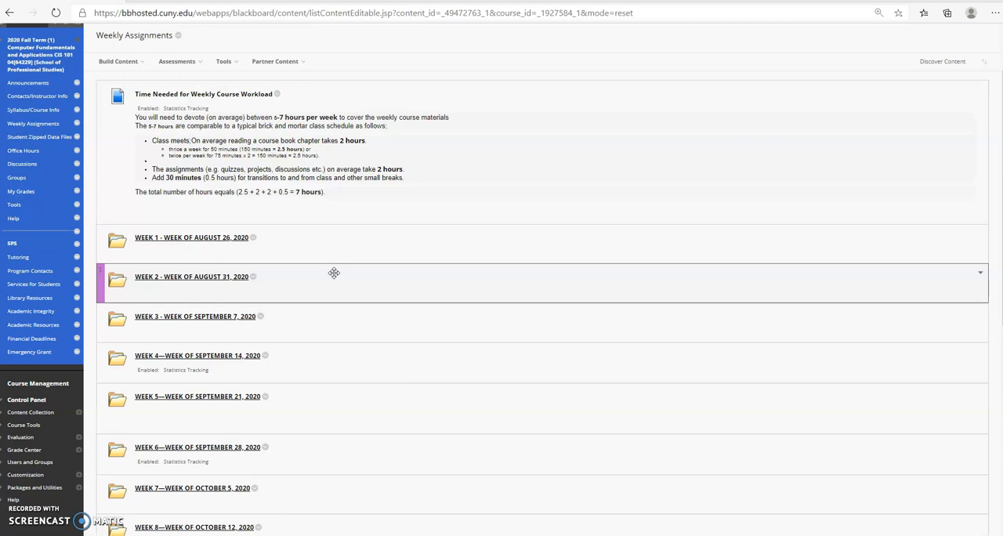
scroll(334, 272, "down", 3)
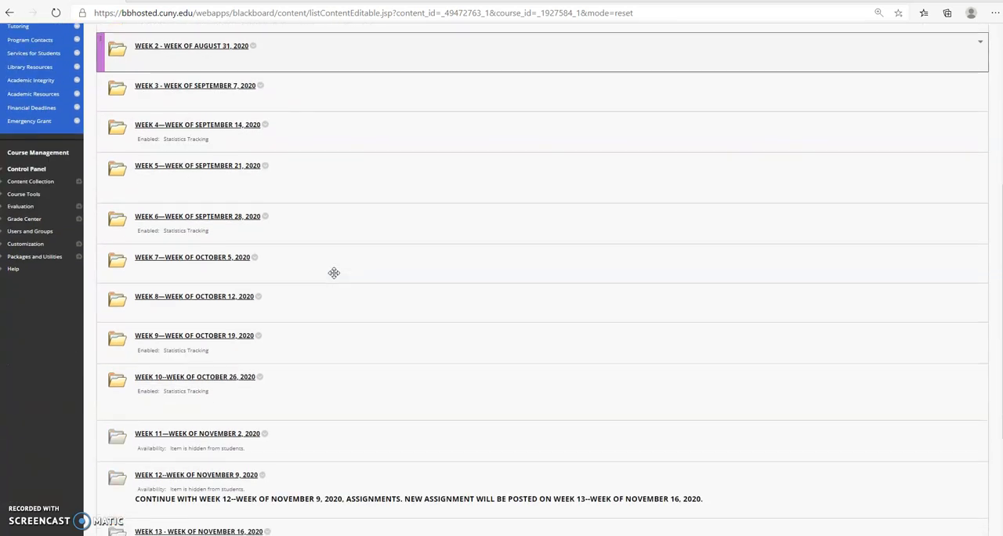
scroll(334, 273, "up", 4)
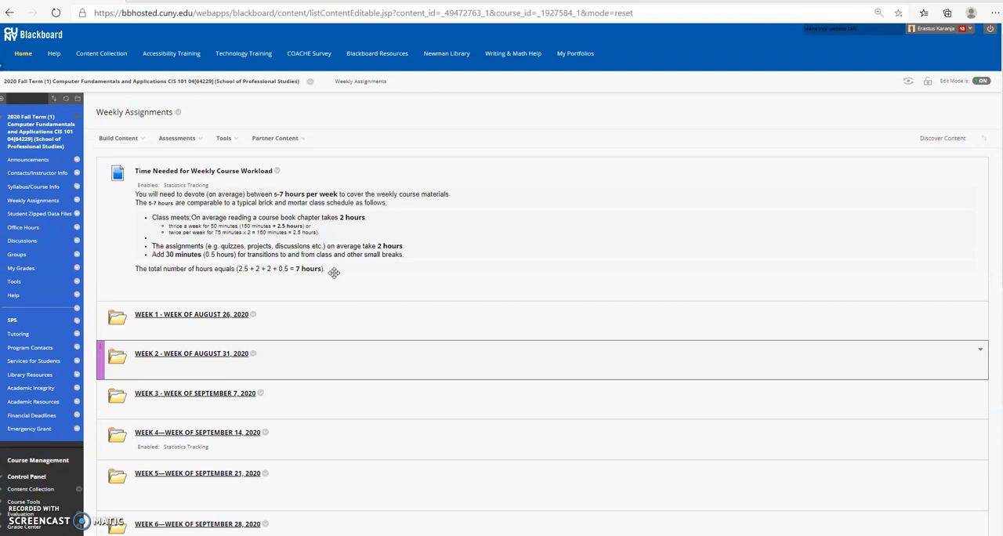
scroll(334, 273, "down", 1)
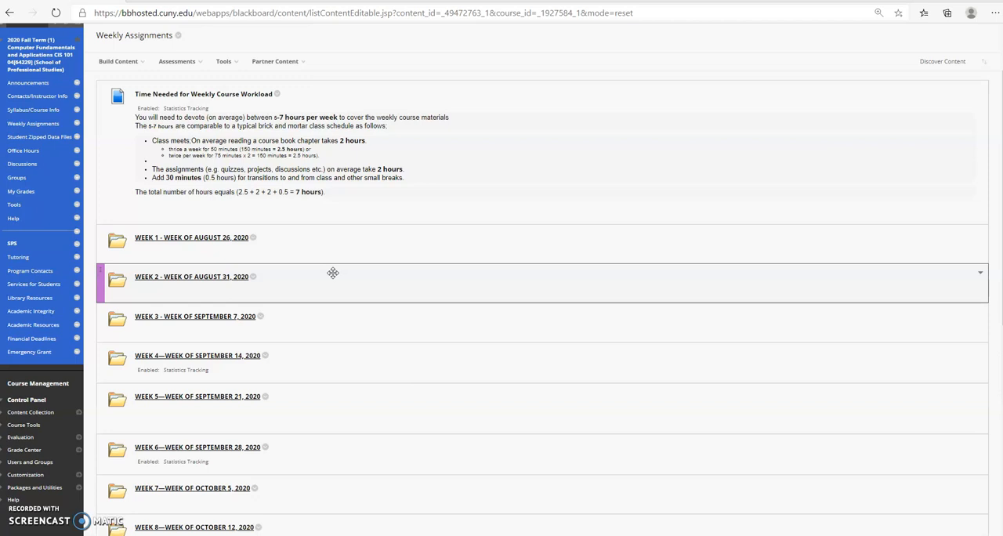
scroll(333, 273, "down", 1)
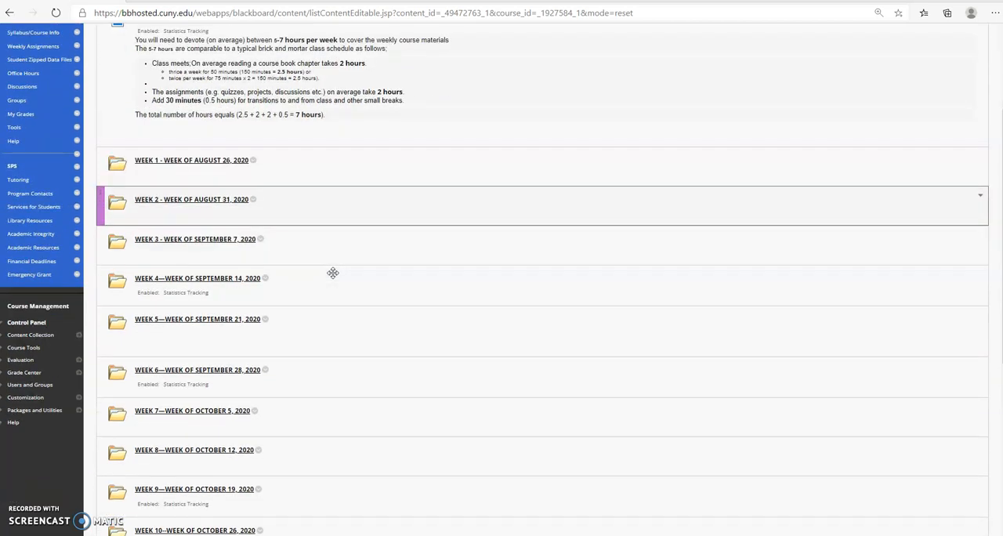
scroll(333, 272, "down", 1)
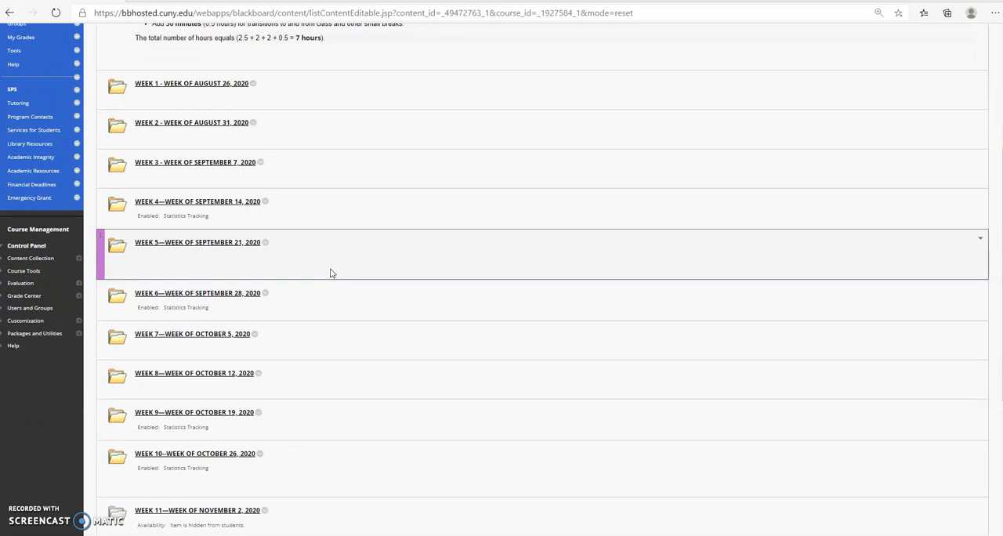
scroll(330, 273, "up", 3)
left_click(15, 246)
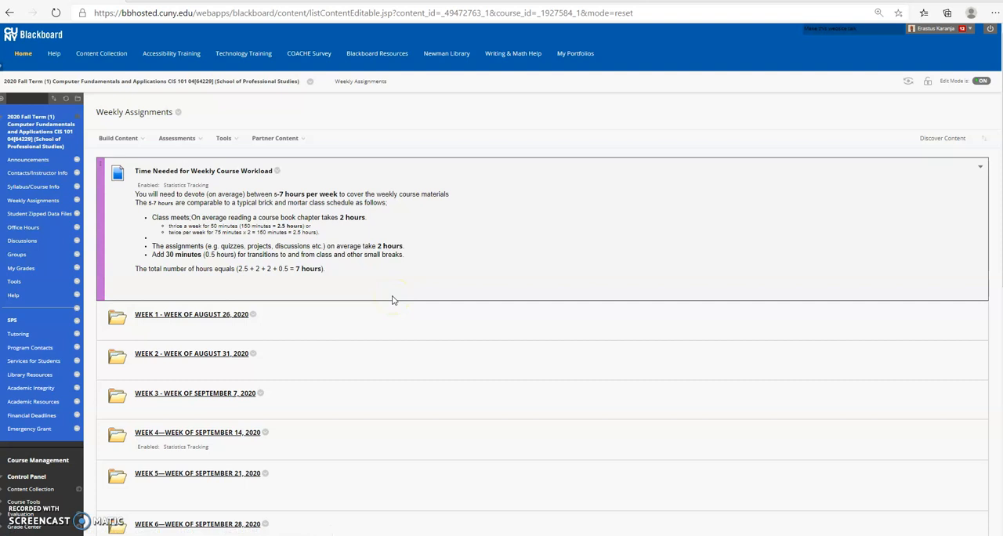
scroll(393, 301, "down", 4)
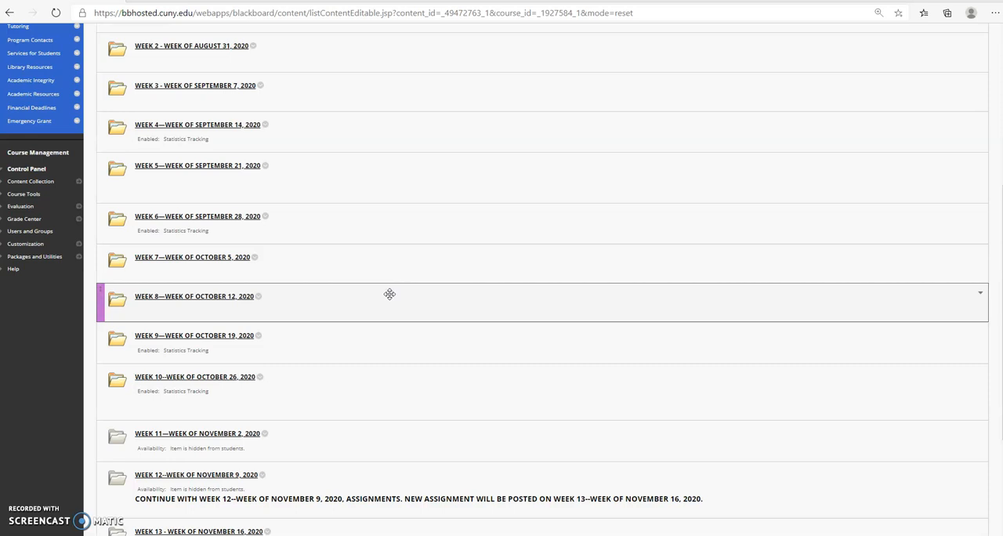
scroll(390, 294, "up", 4)
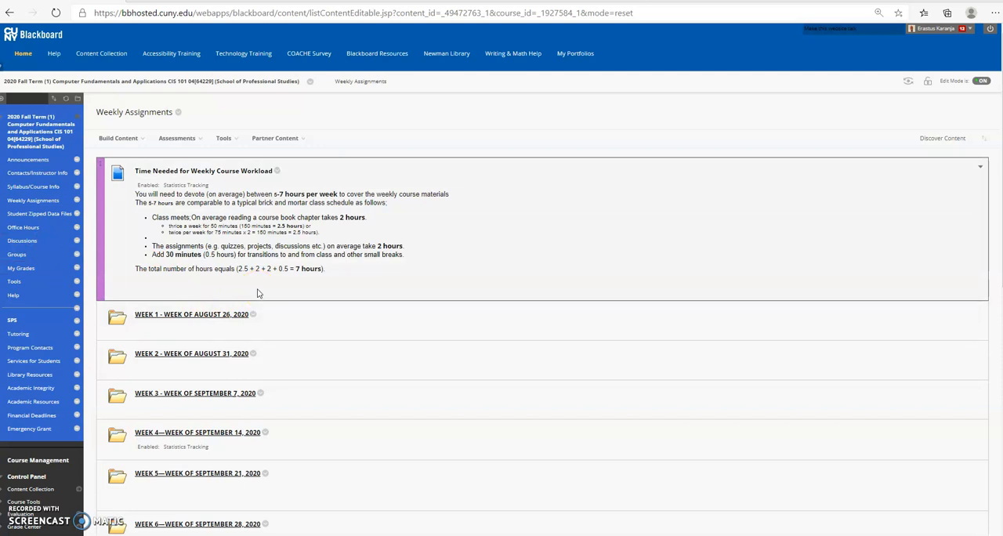
Open the course's Office Hours page and view the available Blackboard Collaborate Ultra sessions.
left_click(21, 232)
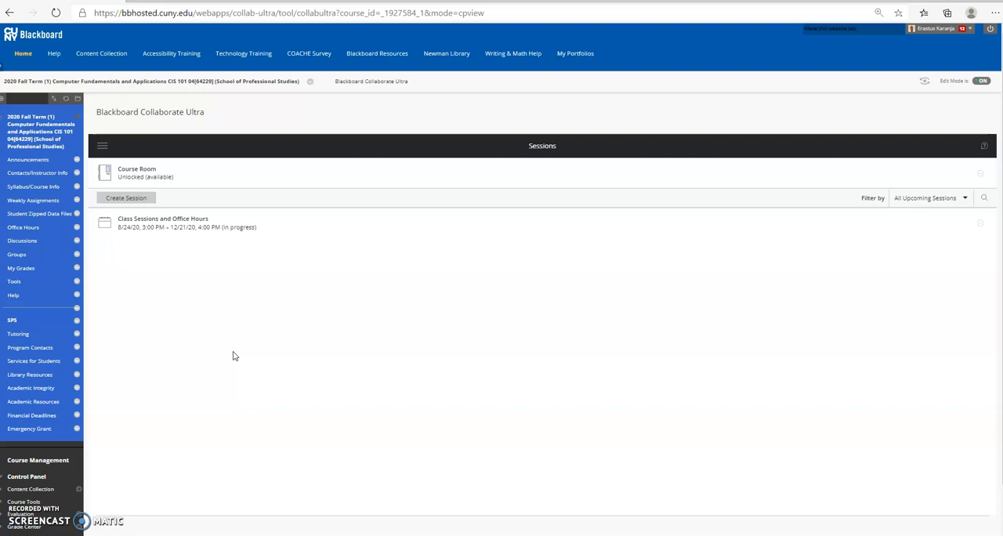
left_click(199, 312)
scroll(119, 282, "down", 1)
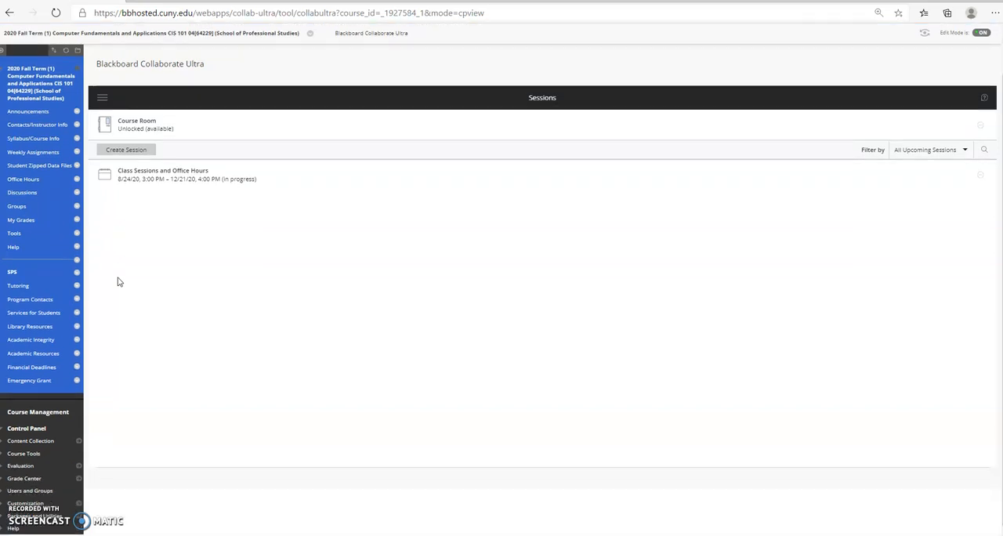
scroll(119, 282, "up", 1)
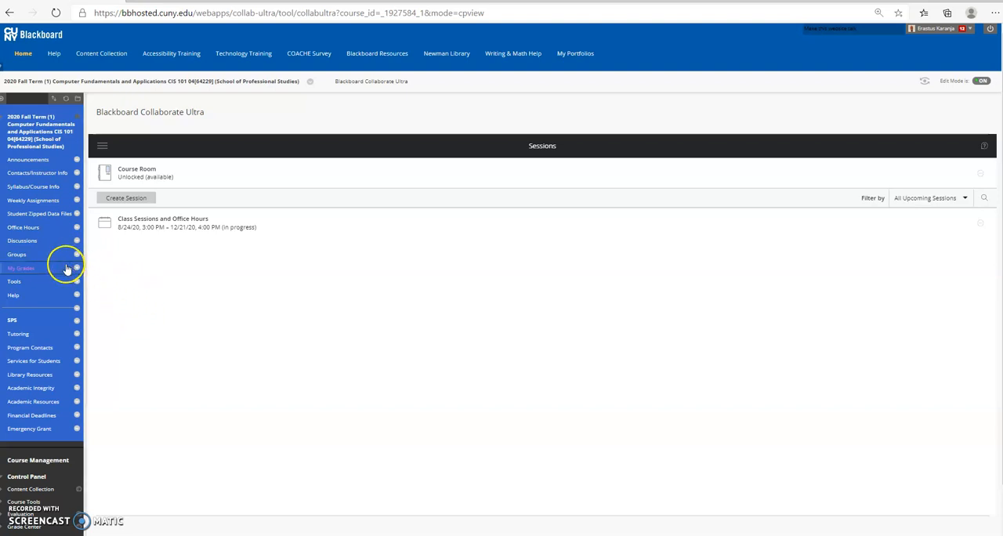
Return to the Weekly Assignments and open the Week 11 folder to view its assignments.
left_click(21, 204)
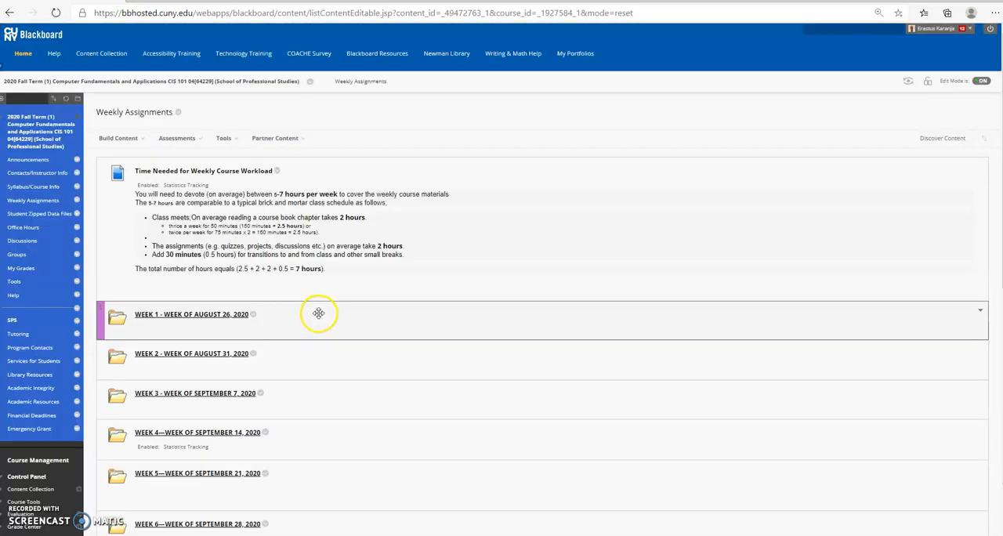
scroll(319, 317, "down", 2)
scroll(319, 318, "down", 5)
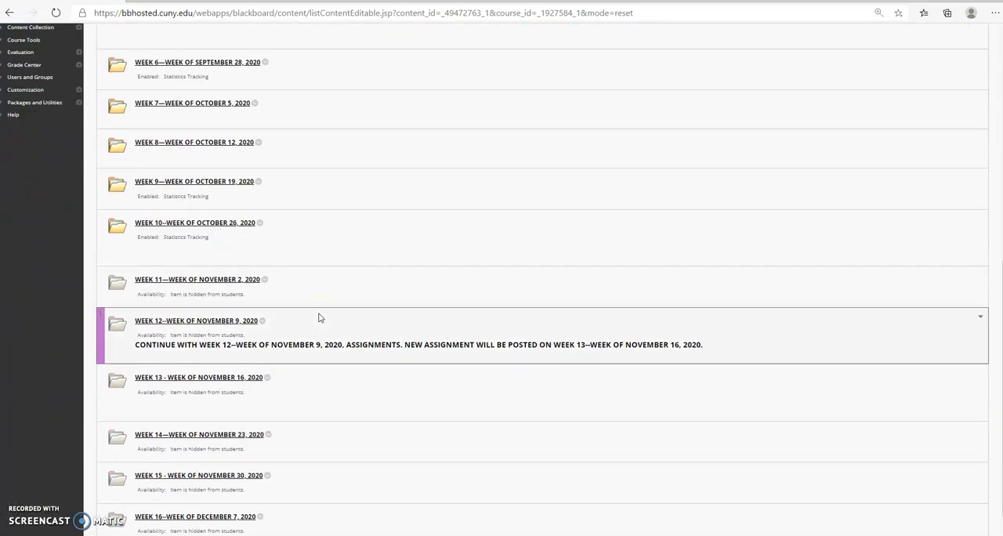
scroll(319, 317, "up", 2)
scroll(298, 312, "down", 1)
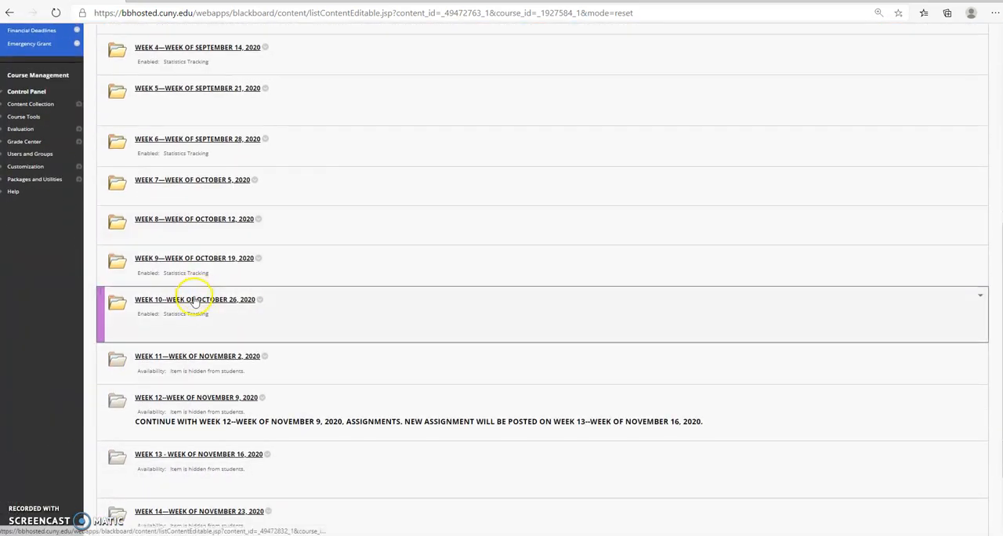
left_click(184, 359)
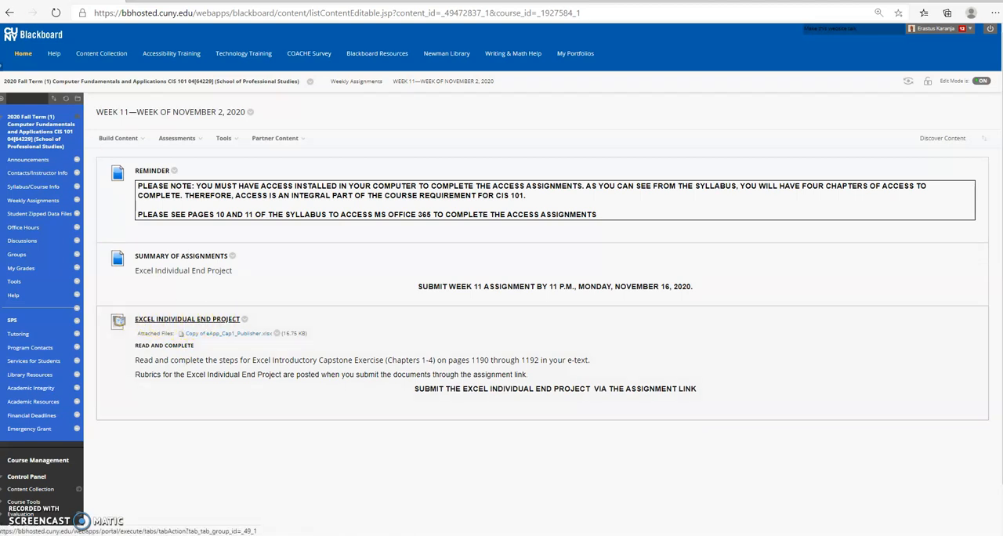
Go back to the weekly list and view the contents of the Week 12 and Week 13 folders.
left_click(9, 13)
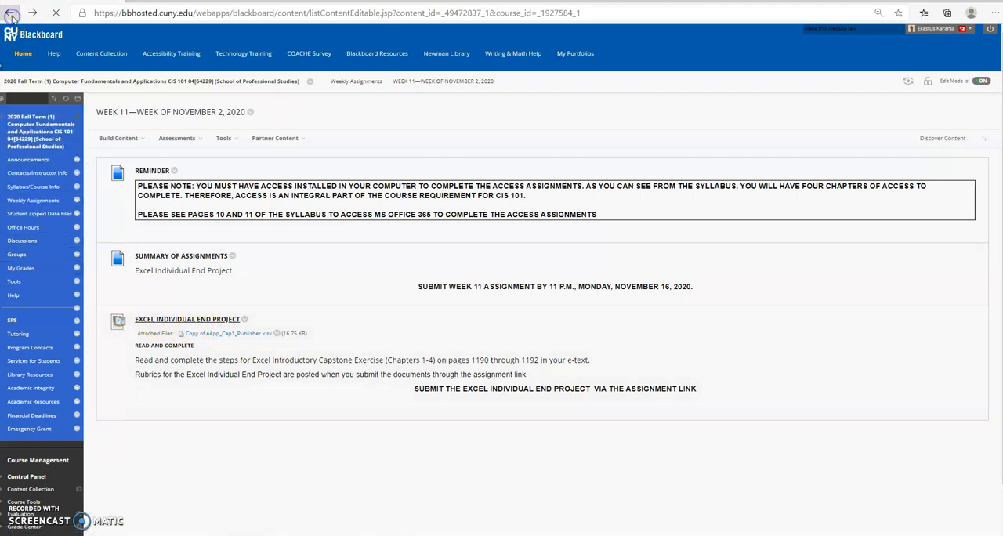
scroll(263, 362, "down", 1)
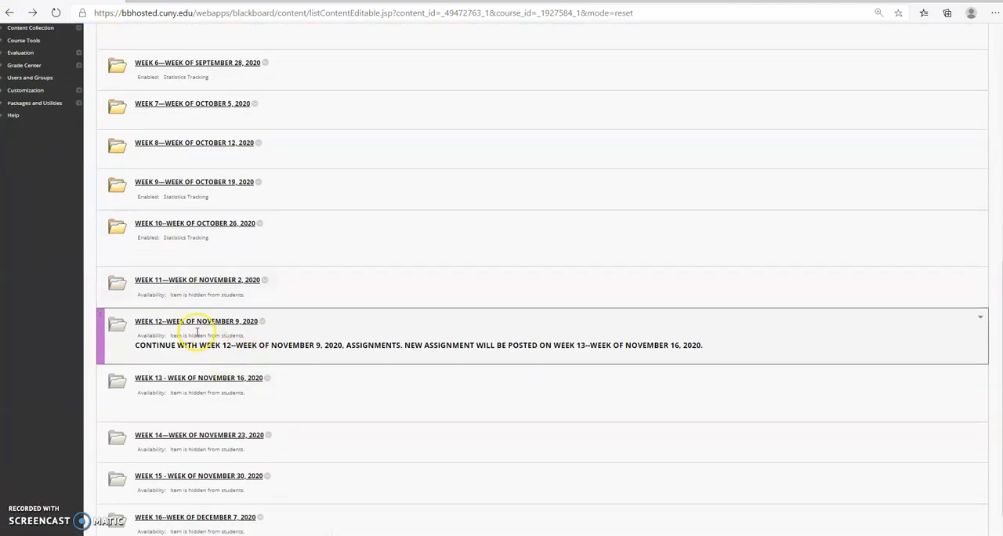
left_click(196, 323)
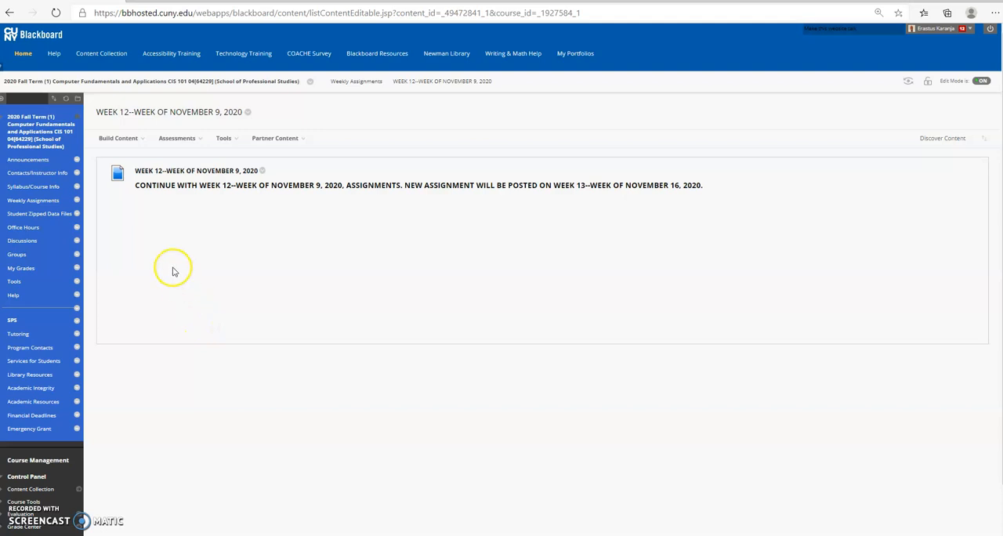
left_click(9, 12)
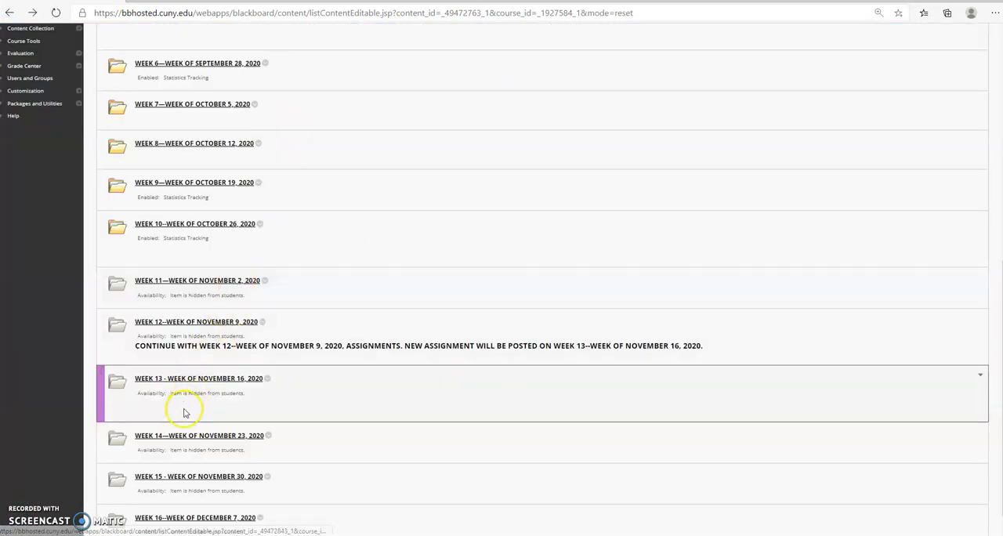
left_click(195, 380)
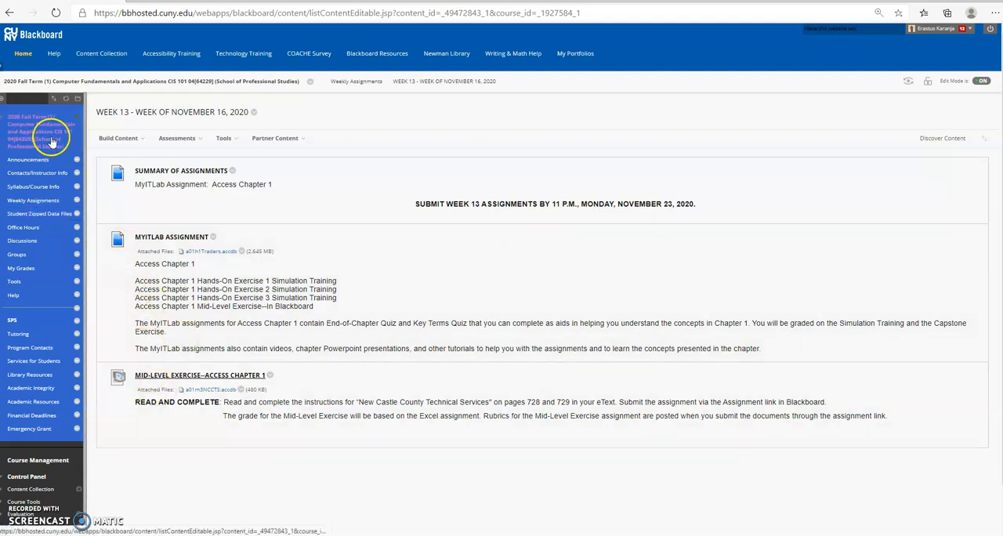
Open the Week 10 folder from the Weekly Assignments and find the Mid-Level Exercise for Excel Chapter 6.
left_click(26, 208)
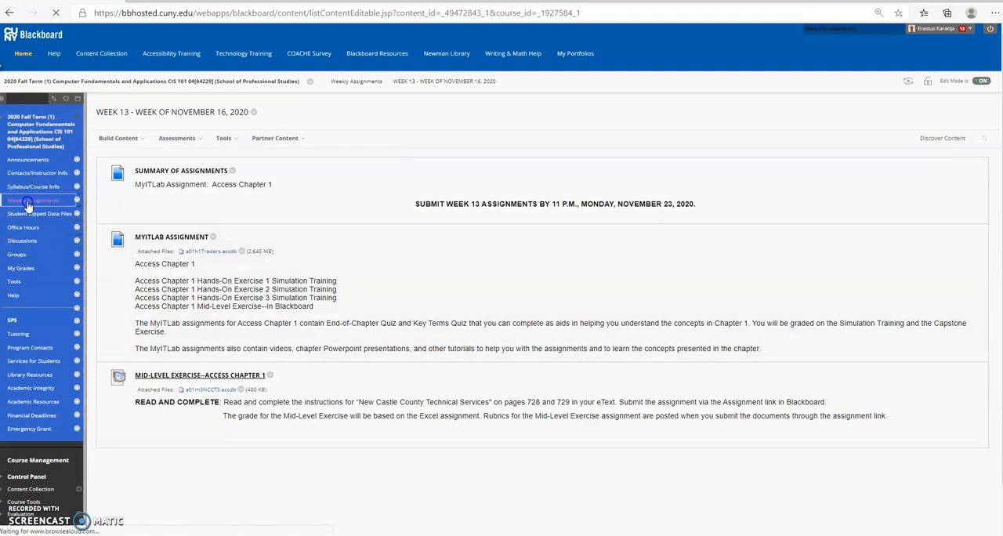
scroll(248, 375, "down", 1)
scroll(247, 375, "down", 4)
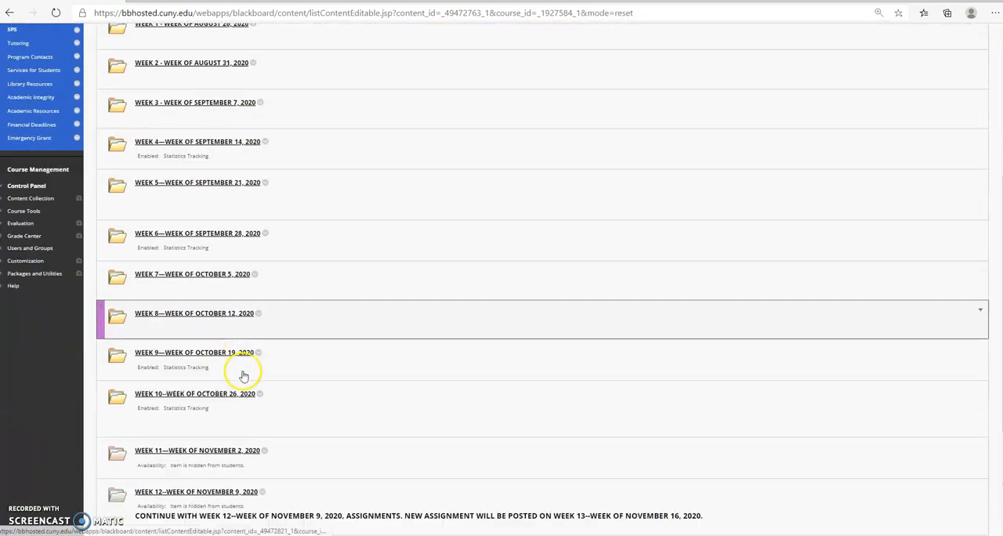
left_click(190, 304)
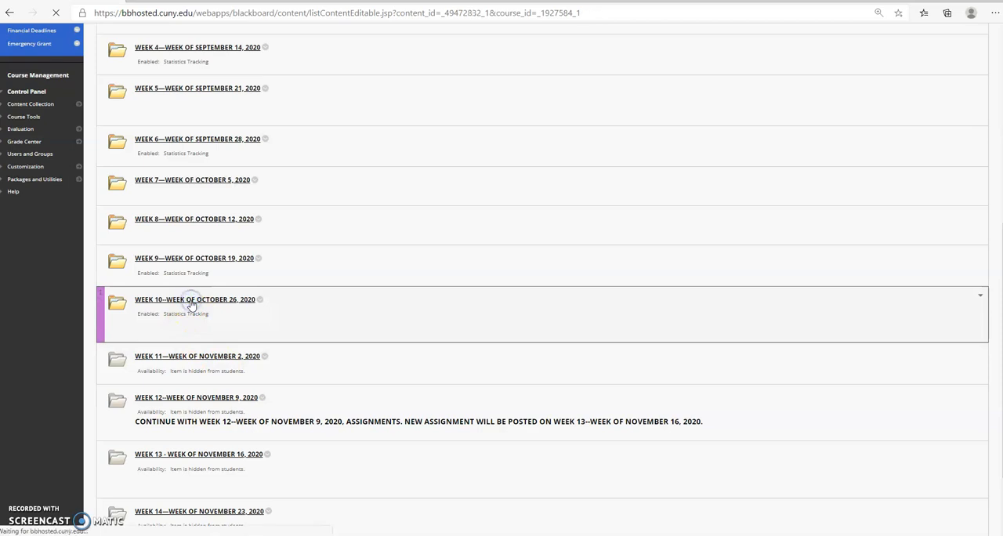
scroll(374, 378, "down", 2)
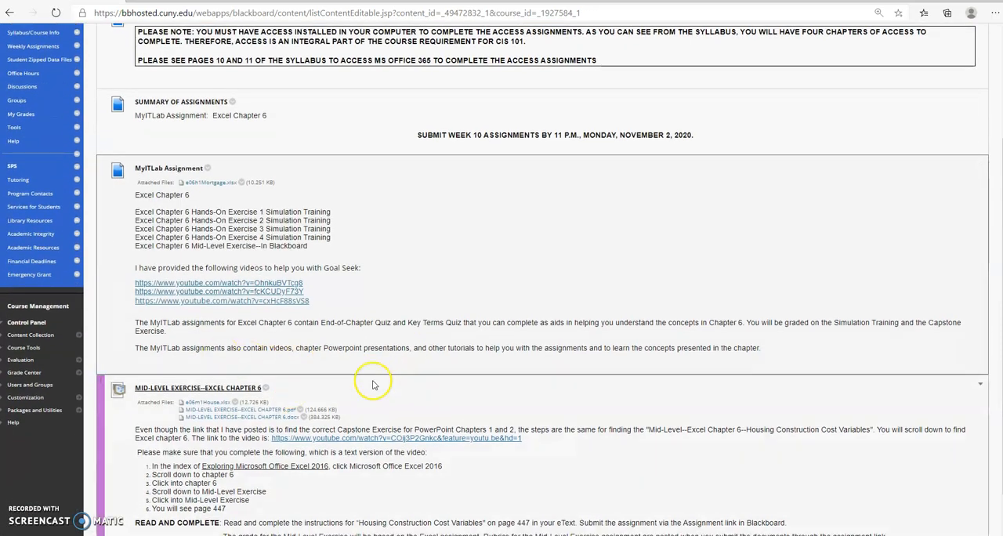
scroll(372, 380, "down", 1)
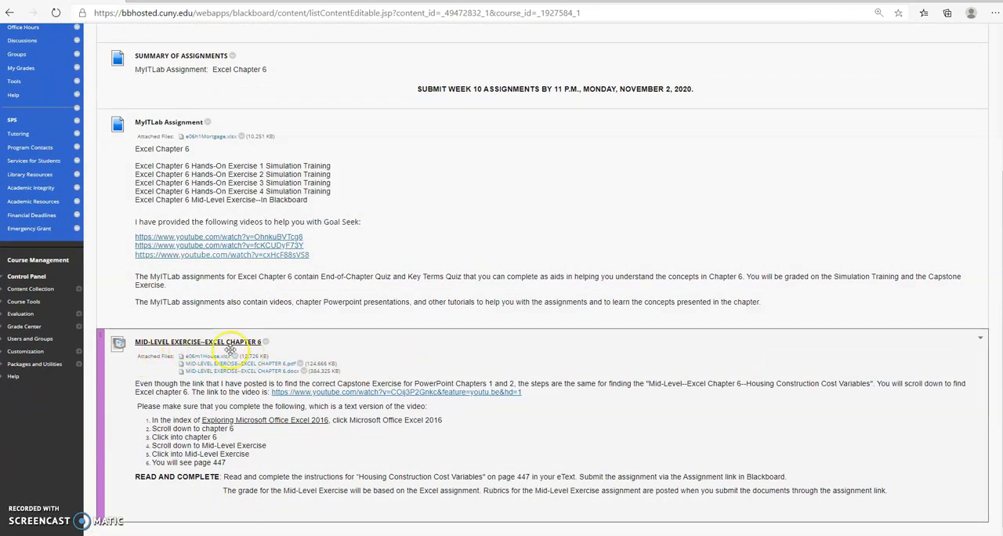
Download the exercise's e06m1House.xlsx workbook and its Excel Chapter 6 instructions PDF, and open the PDF.
left_click(201, 362)
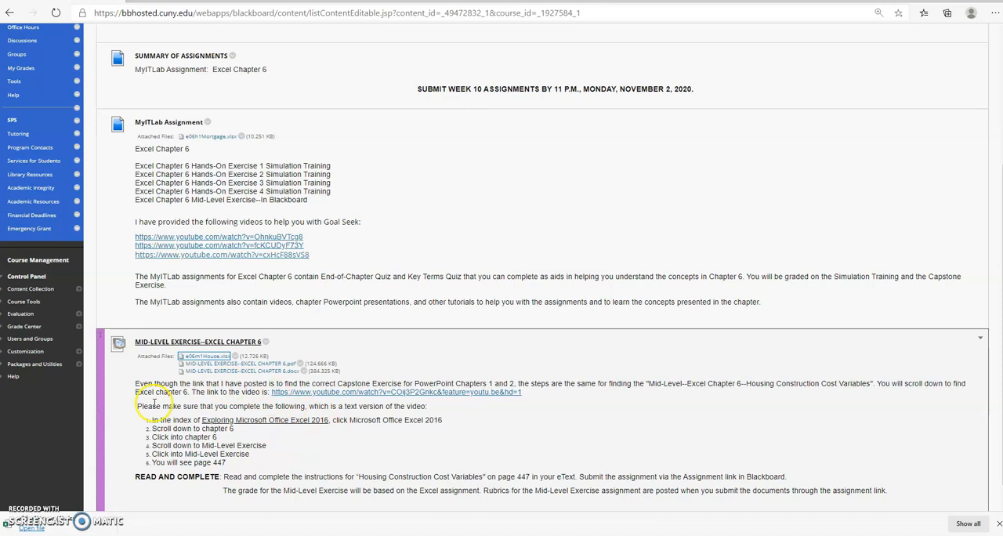
left_click(273, 364)
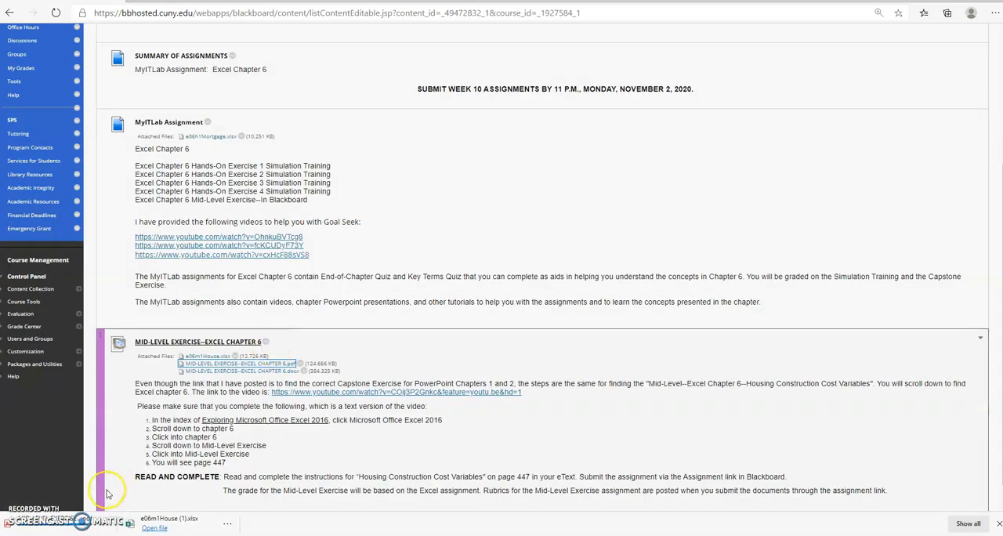
left_click(49, 518)
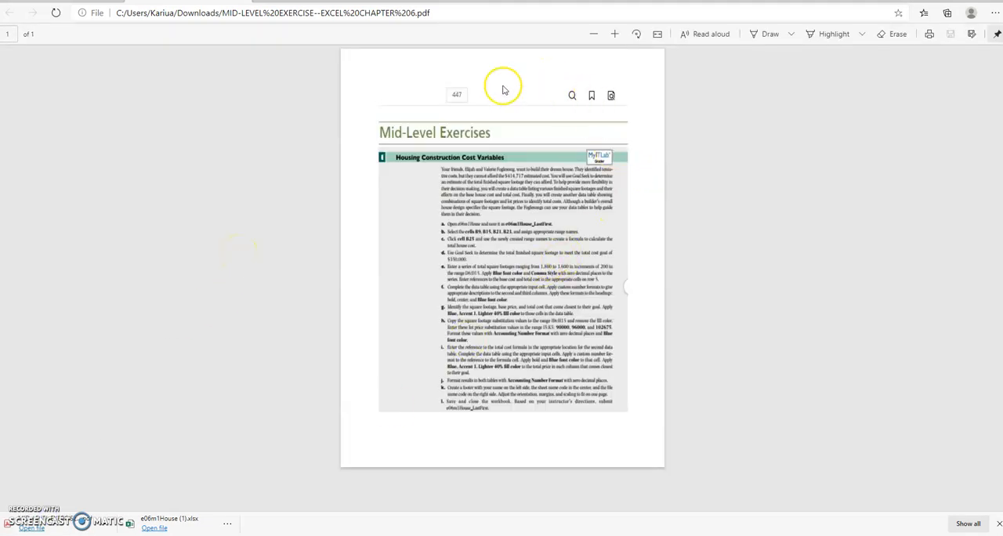
Enlarge the PDF page and look over the Housing Construction Cost Variables exercise instructions.
left_click(615, 34)
left_click(616, 34)
left_click(610, 34)
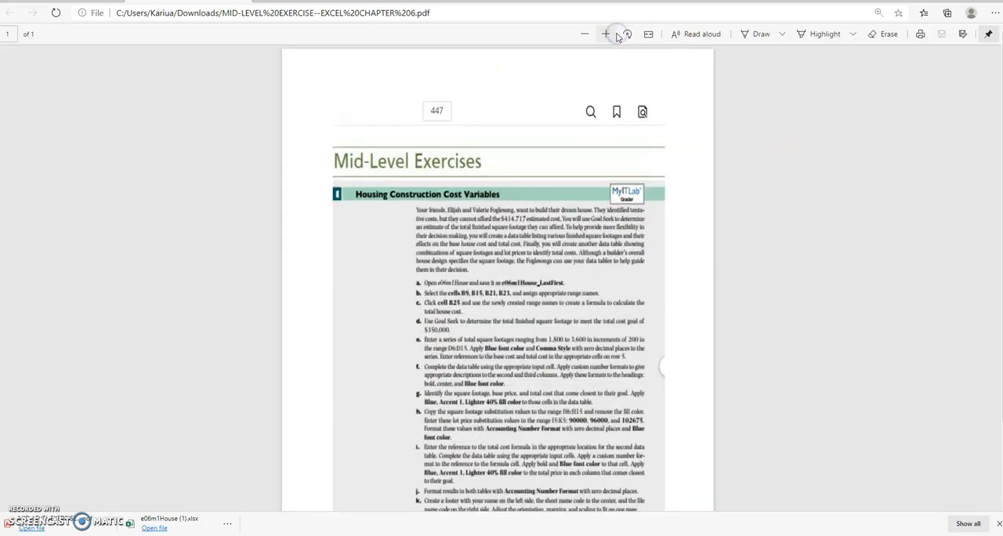
scroll(541, 270, "down", 1)
scroll(538, 266, "down", 2)
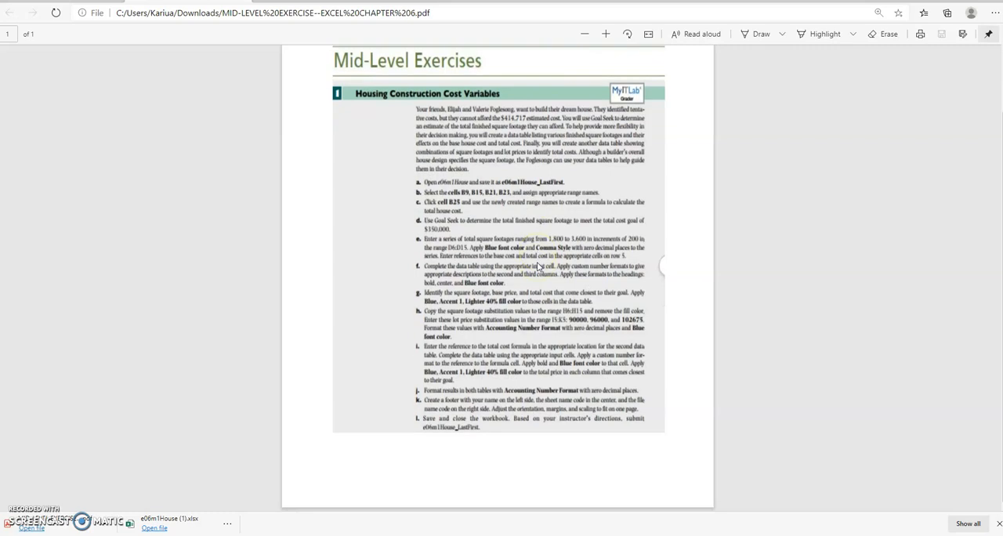
left_click(606, 34)
scroll(536, 306, "up", 3)
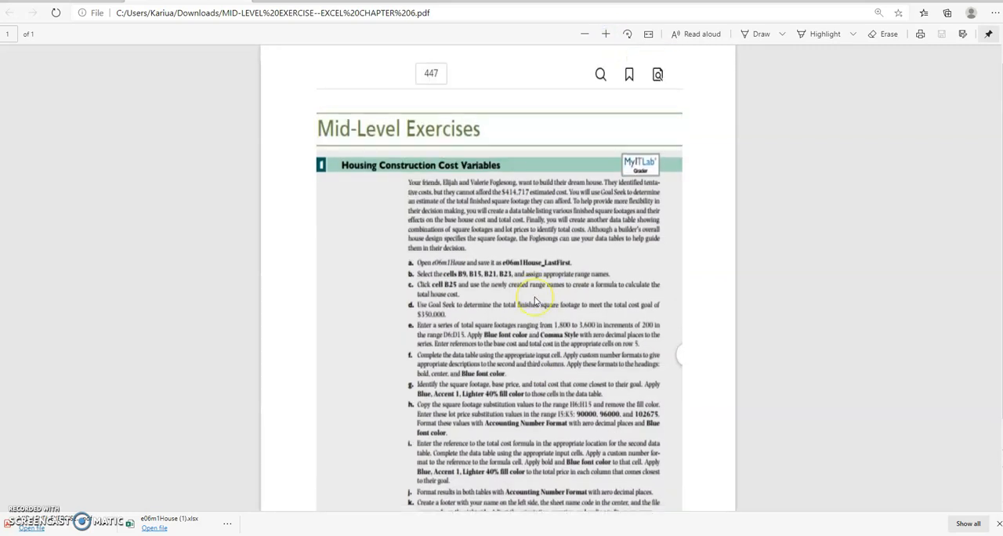
Shrink the browser window to free desktop space and open the downloaded e06m1House (1).xlsx workbook.
scroll(535, 302, "down", 2)
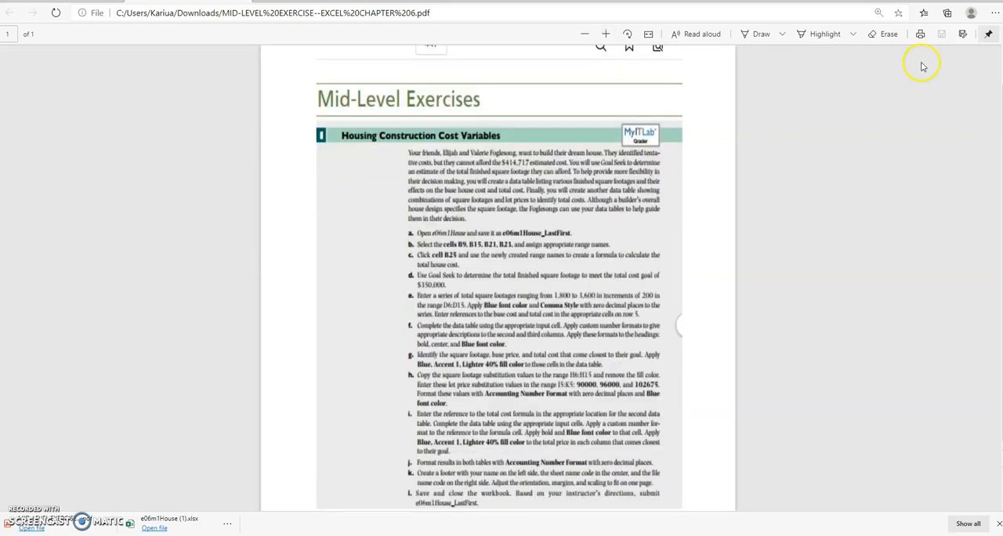
left_click(966, 0)
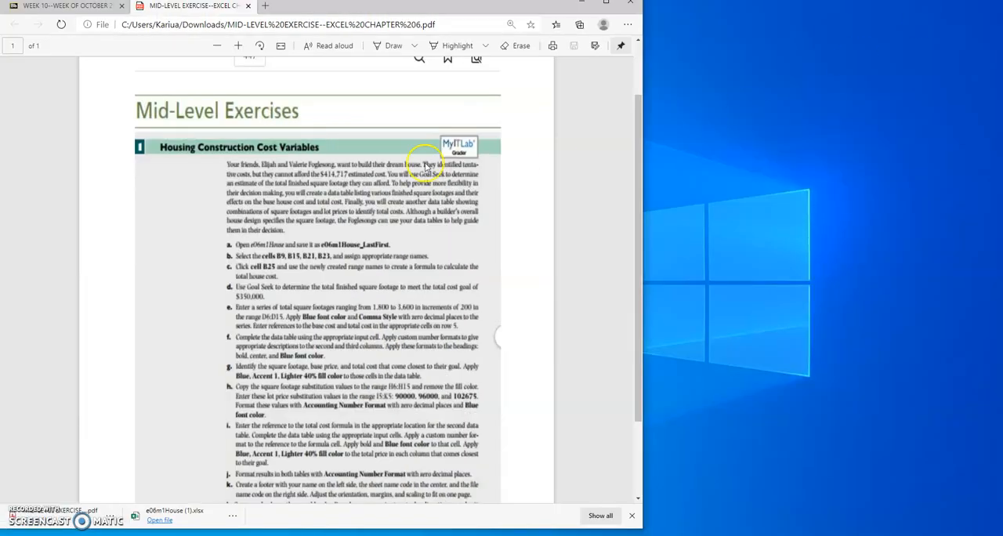
scroll(304, 227, "down", 2)
scroll(312, 200, "up", 4)
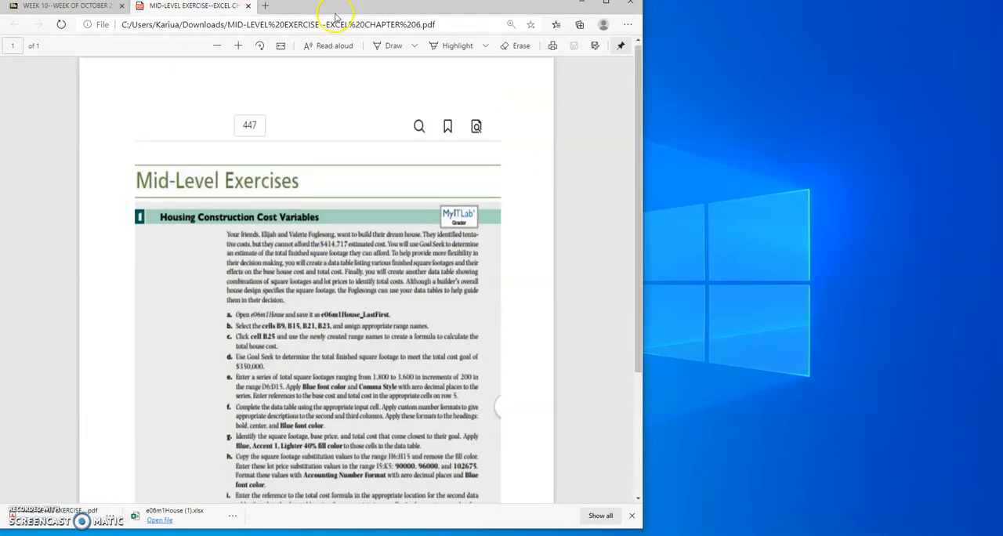
mouse_move(395, 12)
left_mouse_down()
mouse_move(361, 13)
mouse_move(404, 12)
left_mouse_up()
left_click(170, 518)
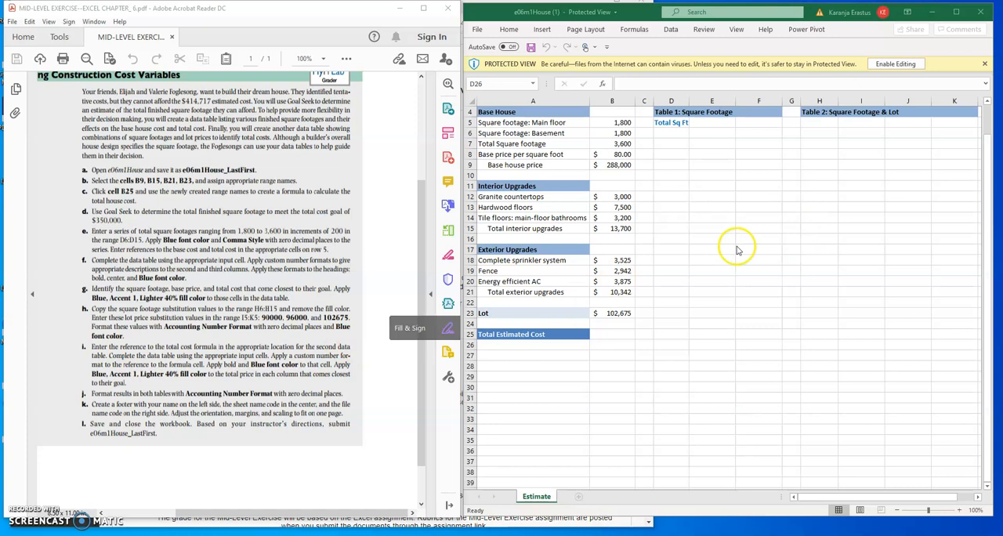
Enable editing in the e06m1House (1) workbook and place its Excel window beside the exercise instructions.
scroll(654, 294, "up", 1)
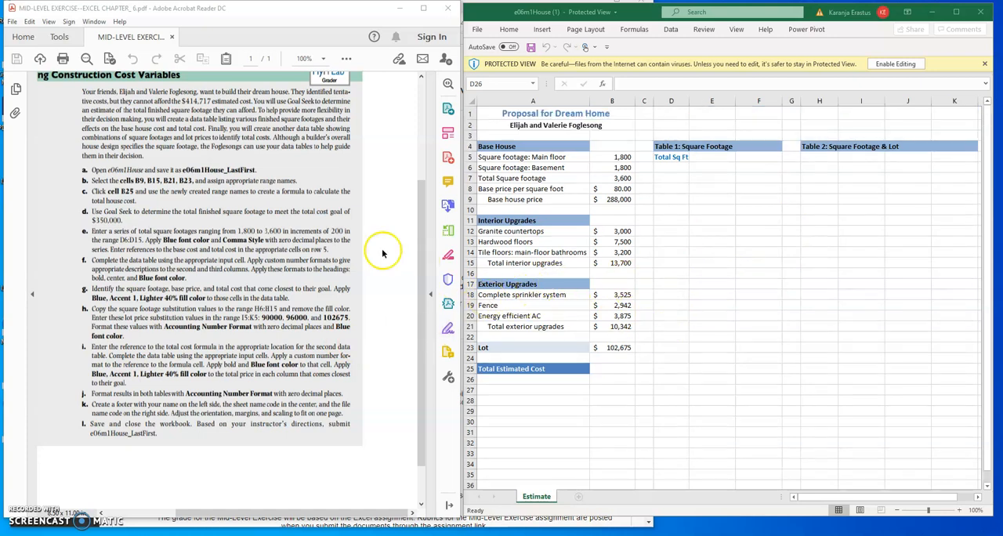
scroll(314, 270, "up", 4)
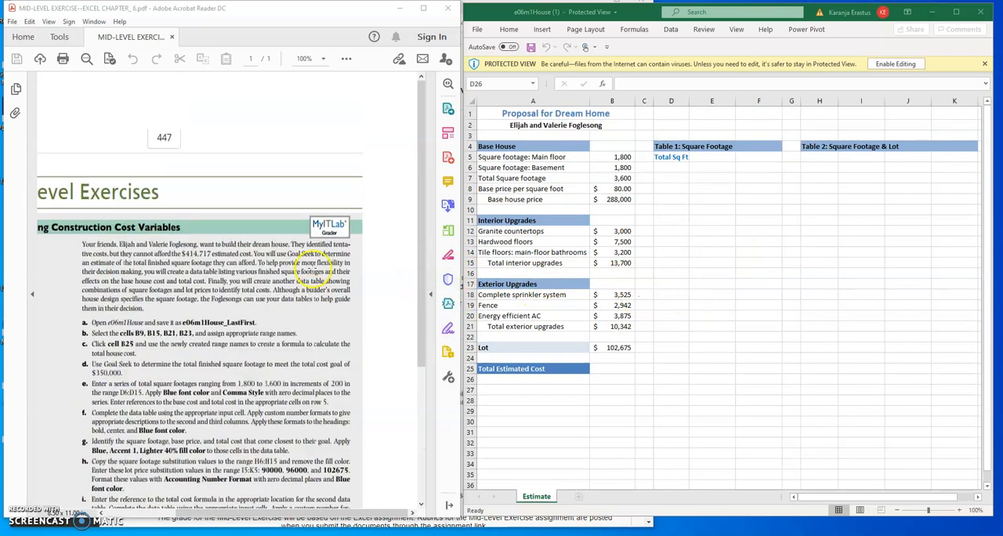
scroll(171, 235, "down", 1)
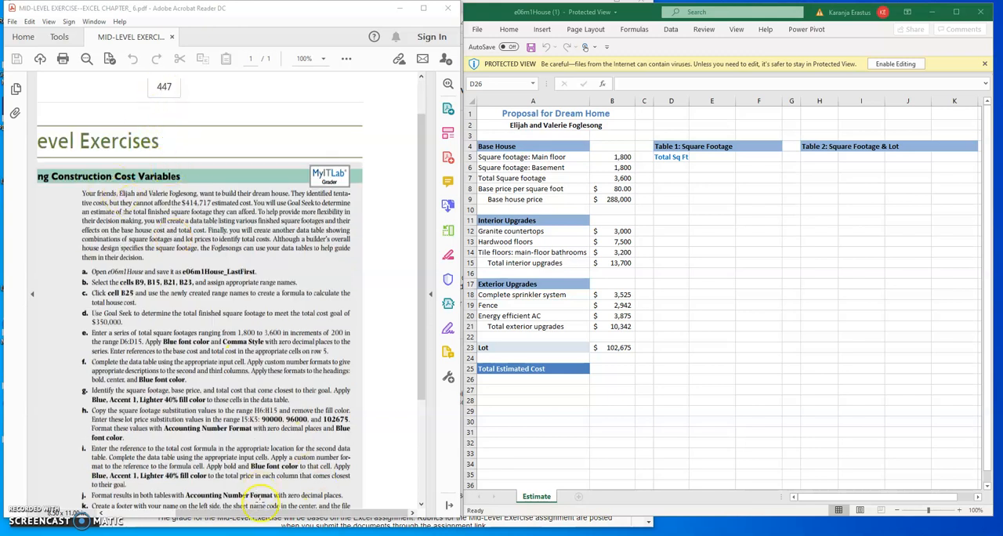
mouse_move(281, 514)
left_mouse_down()
mouse_move(238, 510)
mouse_move(269, 509)
left_mouse_up()
scroll(236, 337, "down", 4)
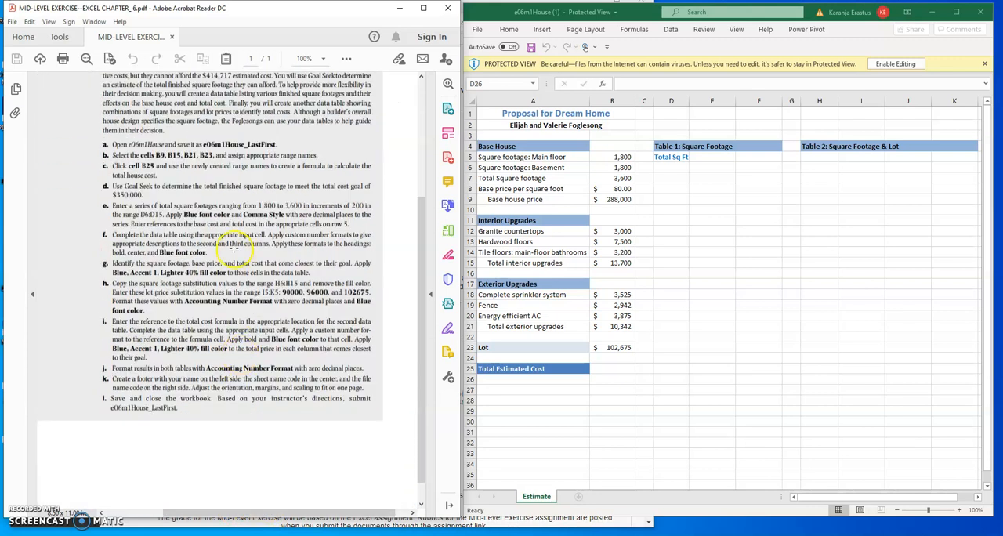
scroll(227, 302, "up", 2)
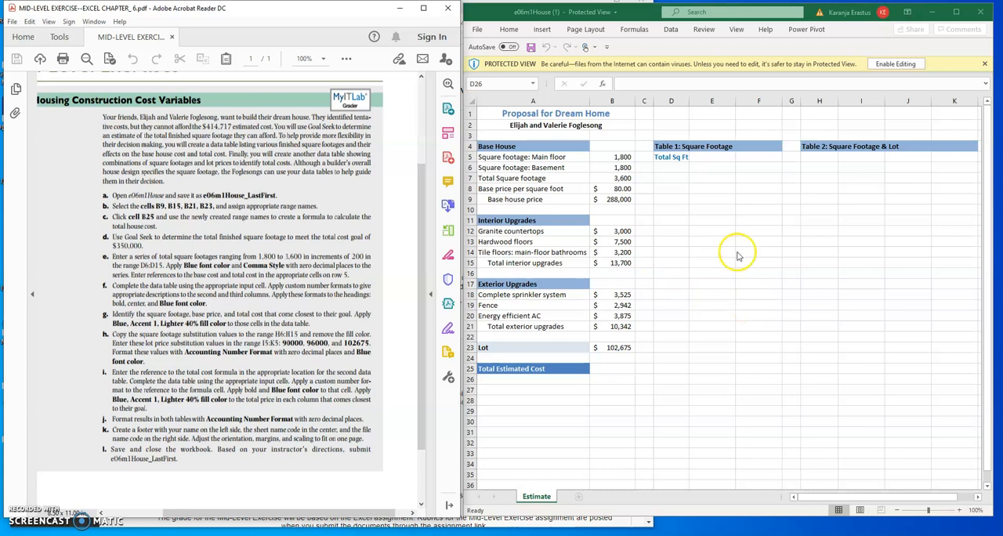
left_click(899, 66)
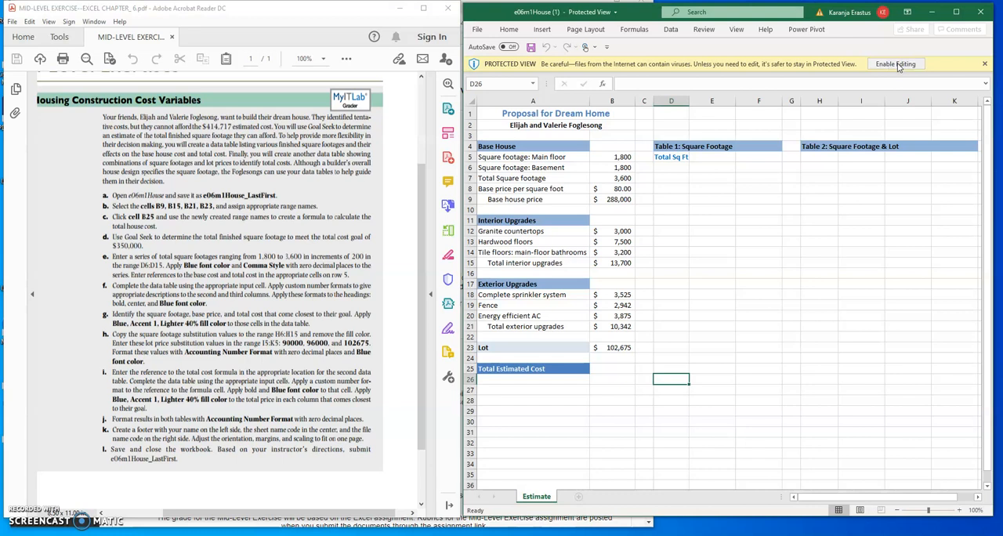
left_click(901, 64)
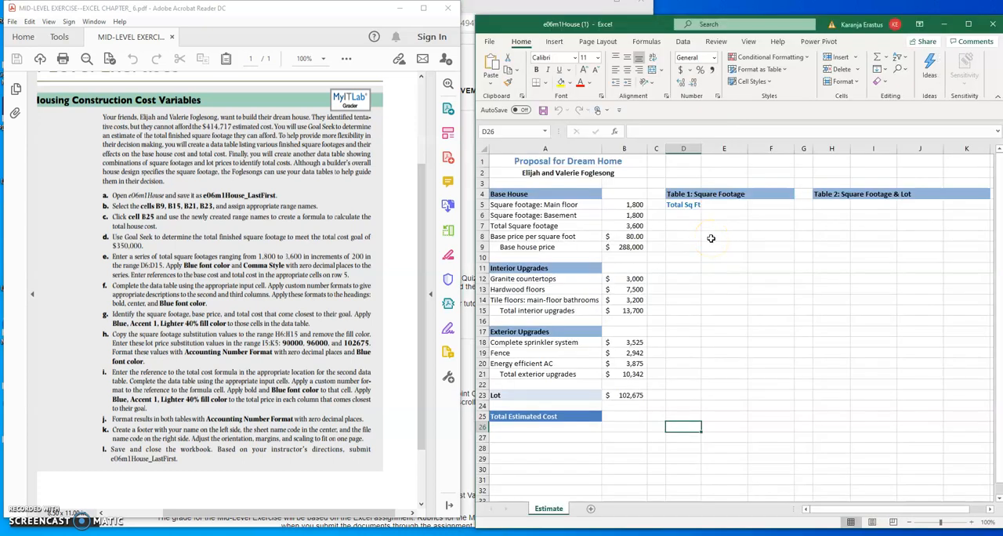
left_click_drag(648, 27, 636, 15)
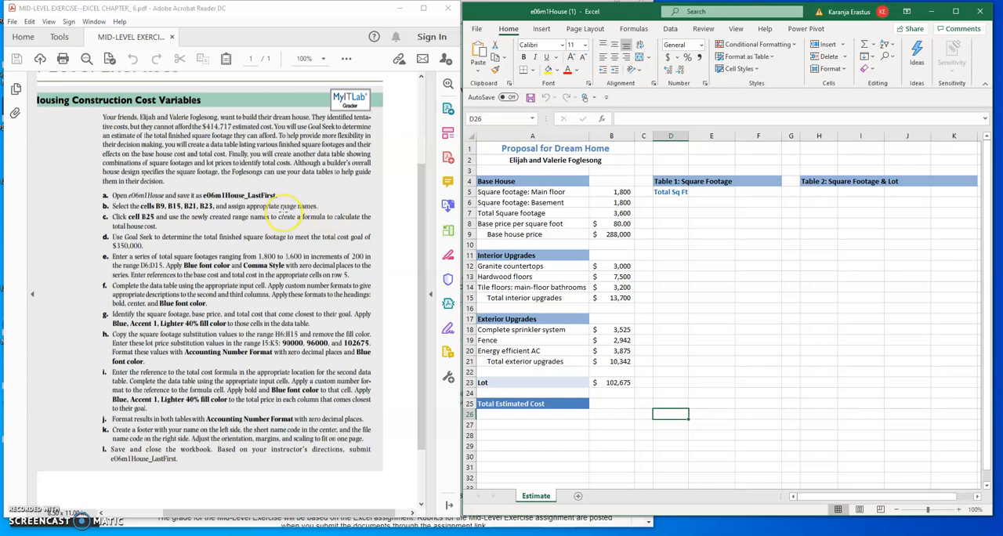
Inspect the base house price, total interior upgrades and total exterior upgrades formulas in B9, B15 and B21.
left_click(675, 236)
left_click(673, 237)
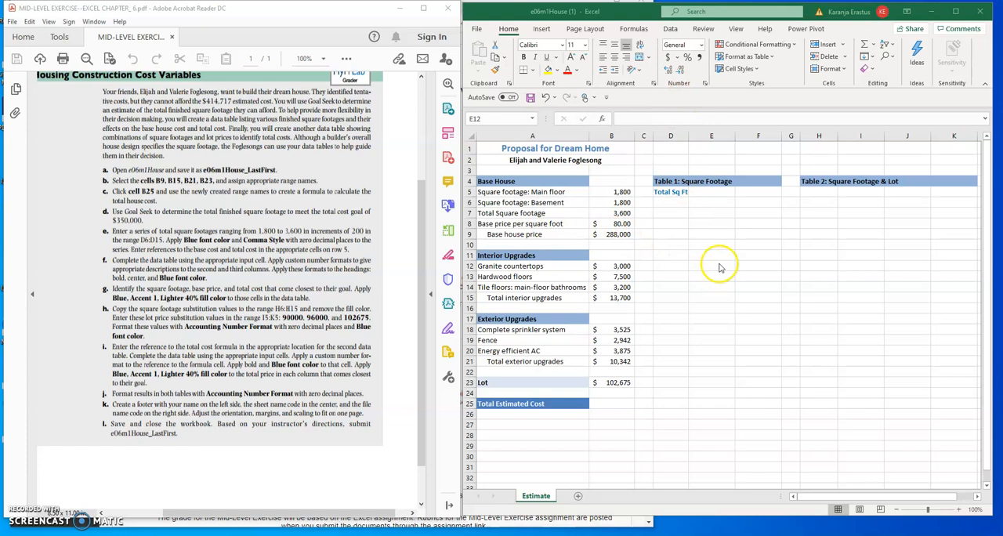
left_click(670, 32)
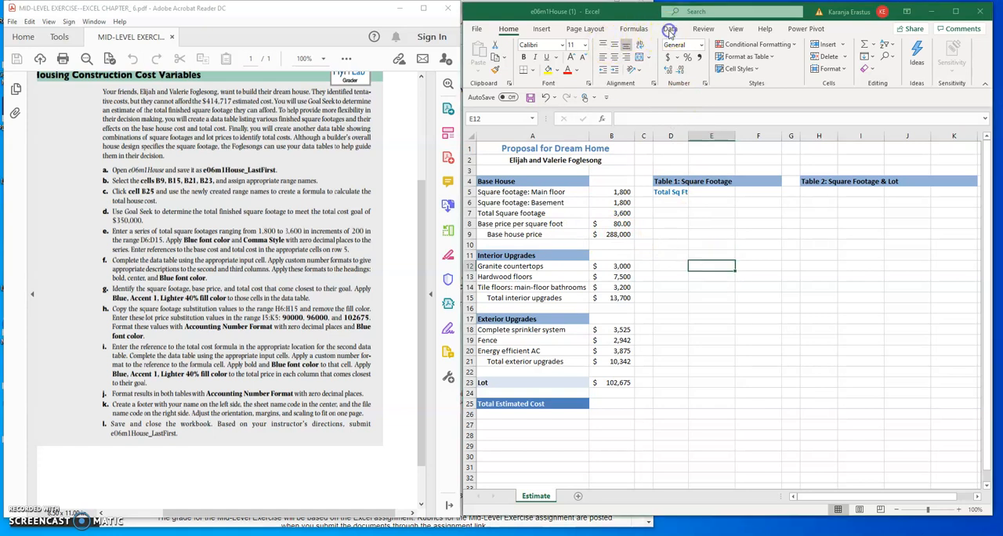
left_click(670, 31)
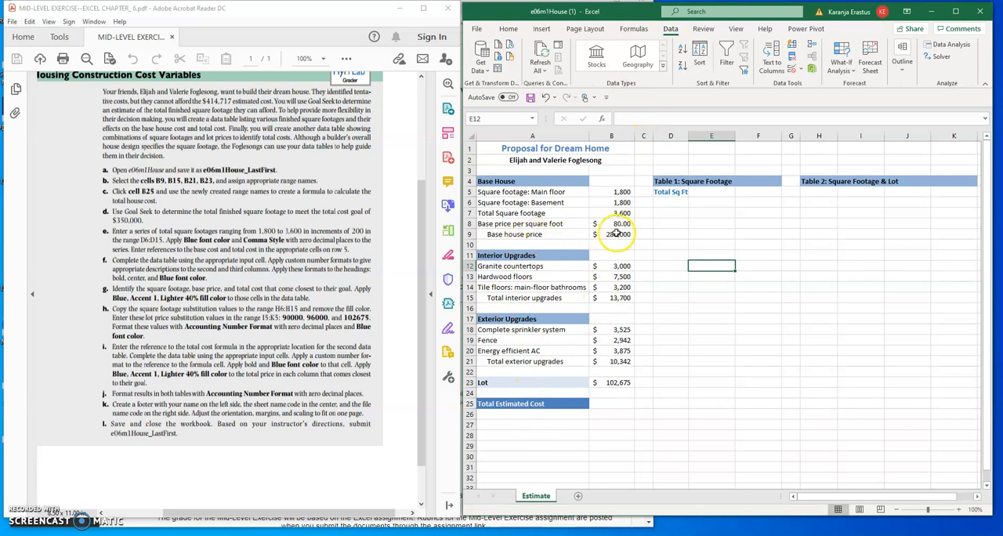
left_click(615, 233)
left_click(613, 298)
left_click(619, 362)
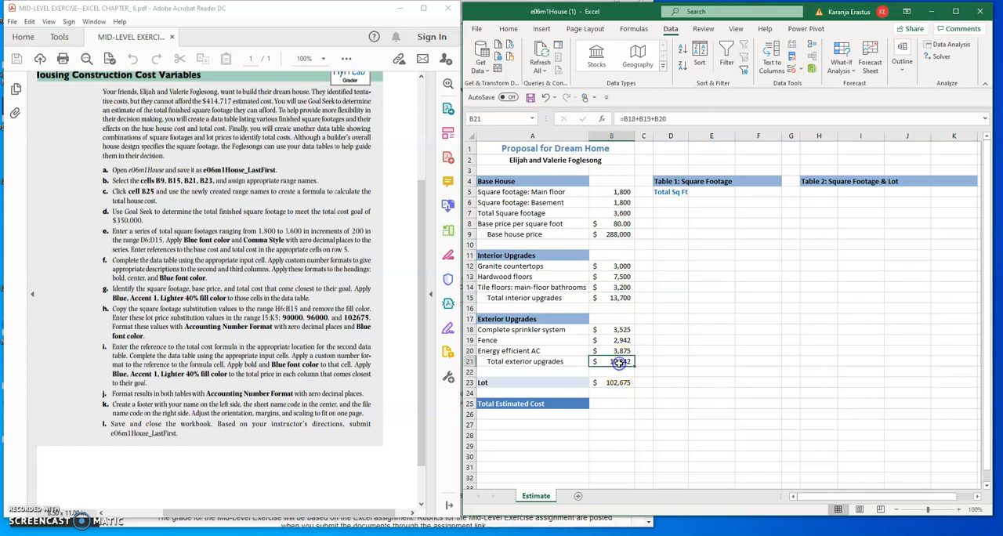
left_click(618, 234)
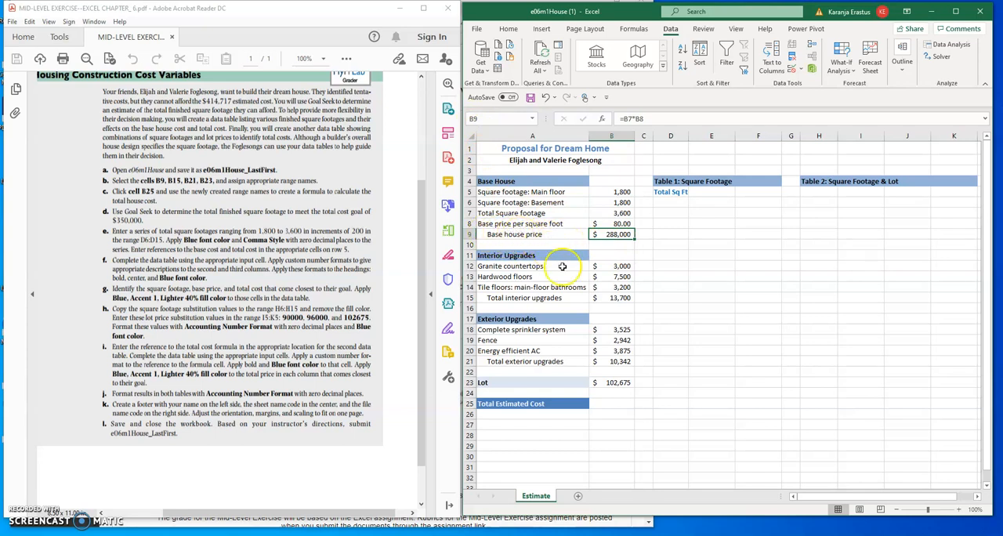
left_click(616, 299)
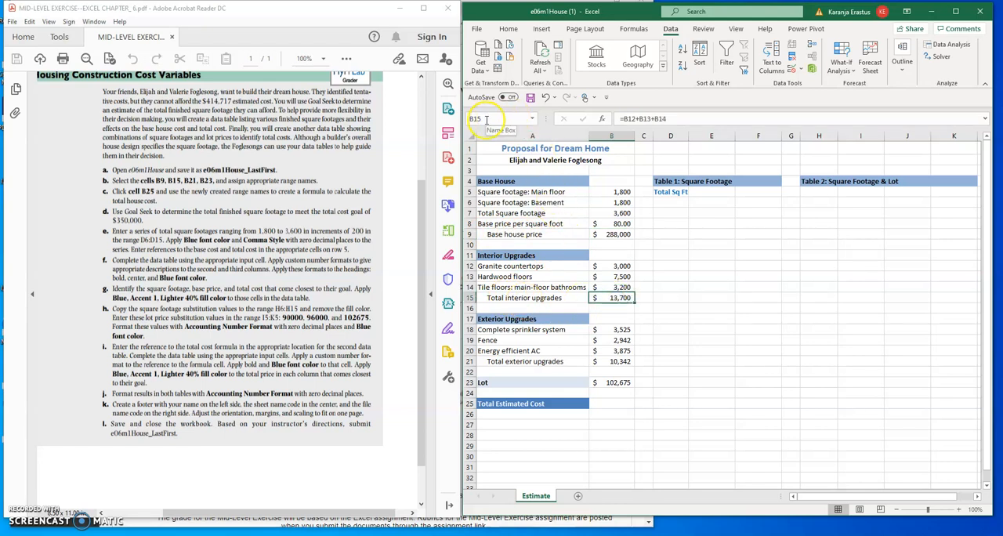
left_click(619, 362)
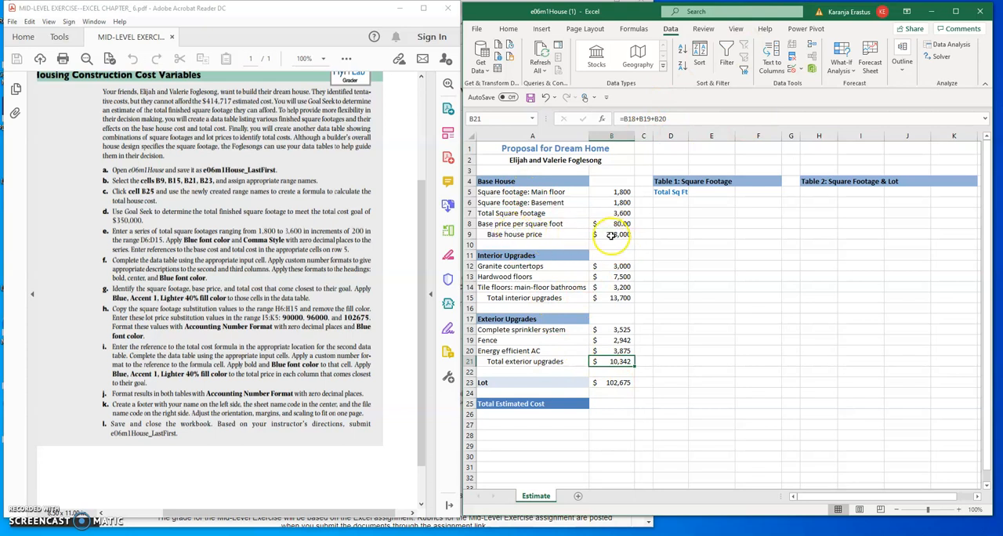
Create range names for B9, B15 and B21 from the labels in the left column of A9:B9, A15:B15 and A21:B21.
left_click_drag(505, 233, 597, 235)
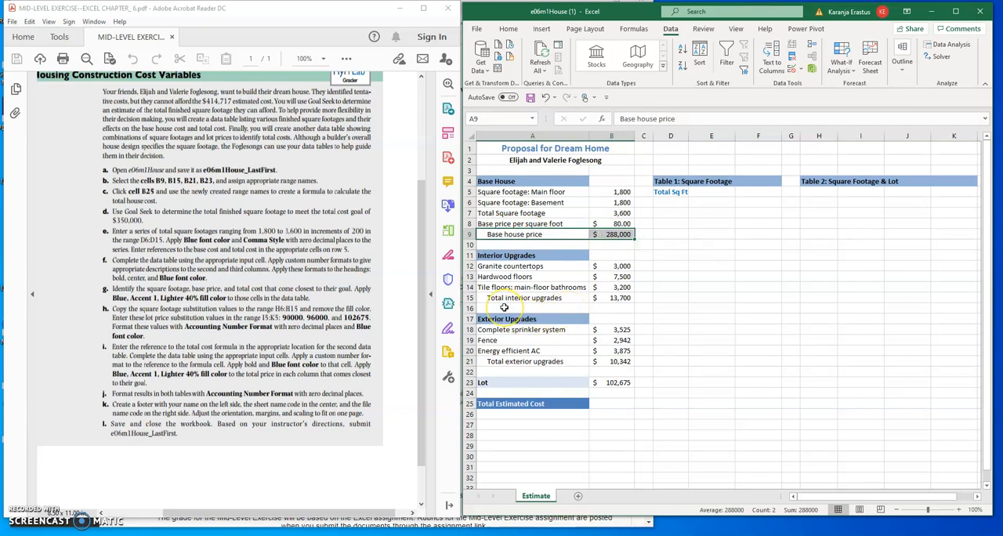
left_click_drag(506, 298, 600, 300)
left_click_drag(497, 363, 600, 362)
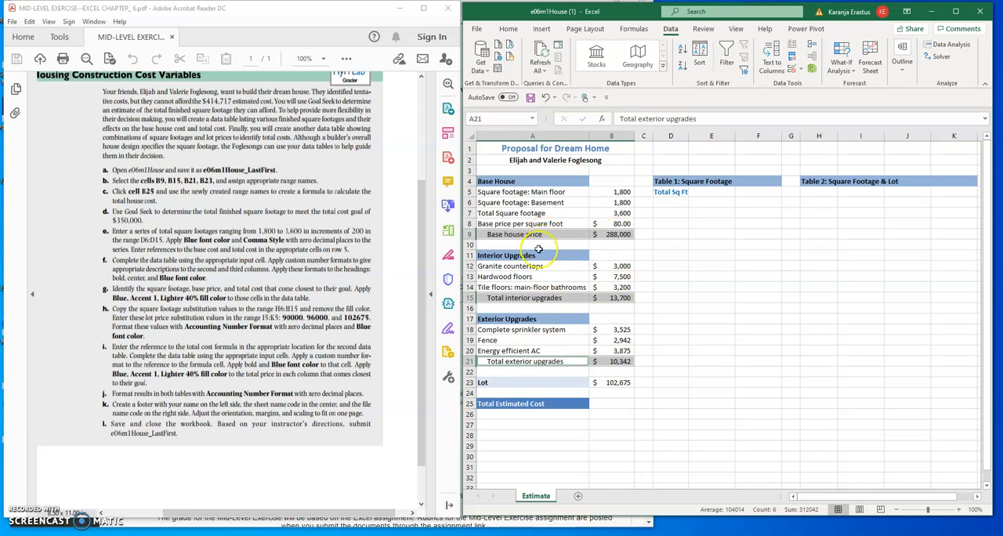
left_click(633, 29)
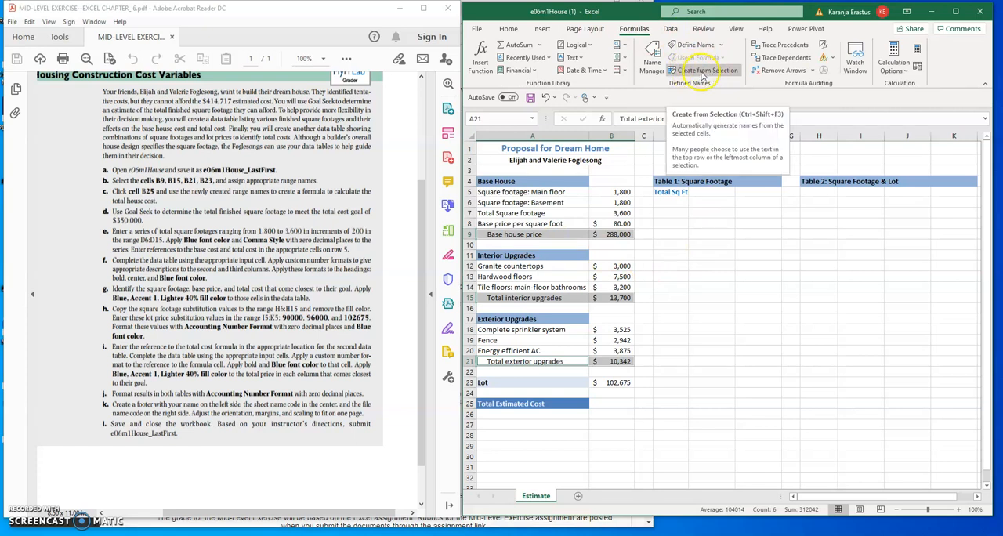
left_click(696, 71)
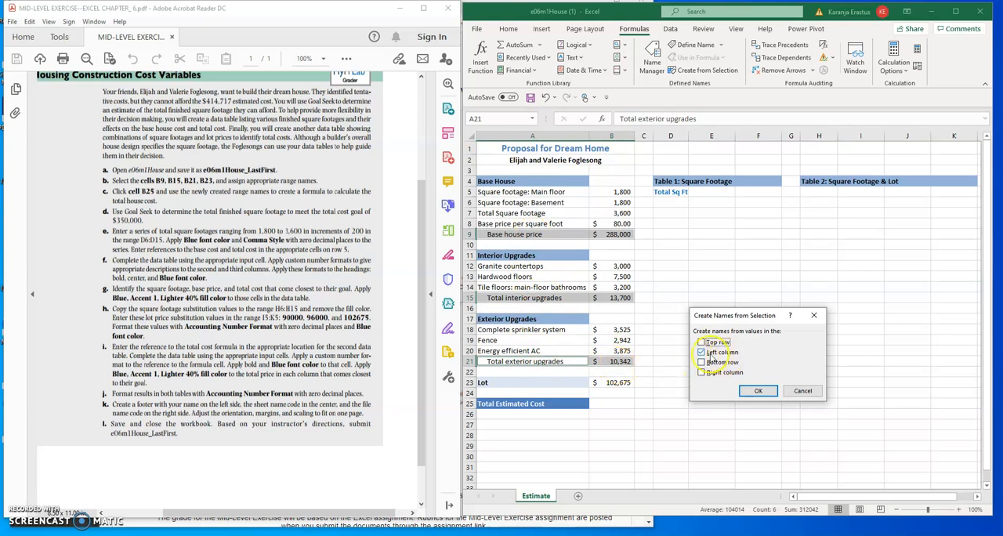
left_click(758, 392)
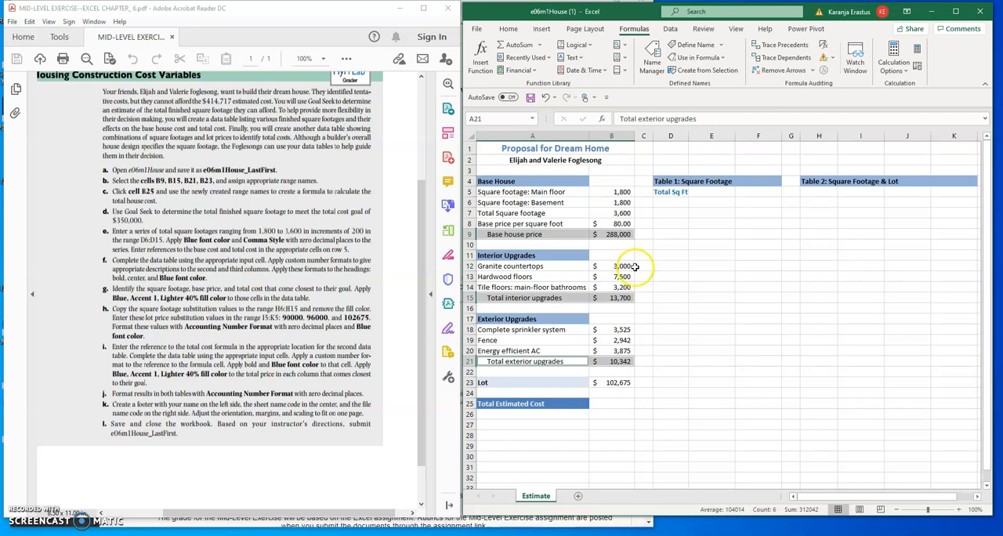
Check the range names assigned to B9, B15 and B21, and review the cost cells that feed the Total Estimated Cost.
left_click(713, 225)
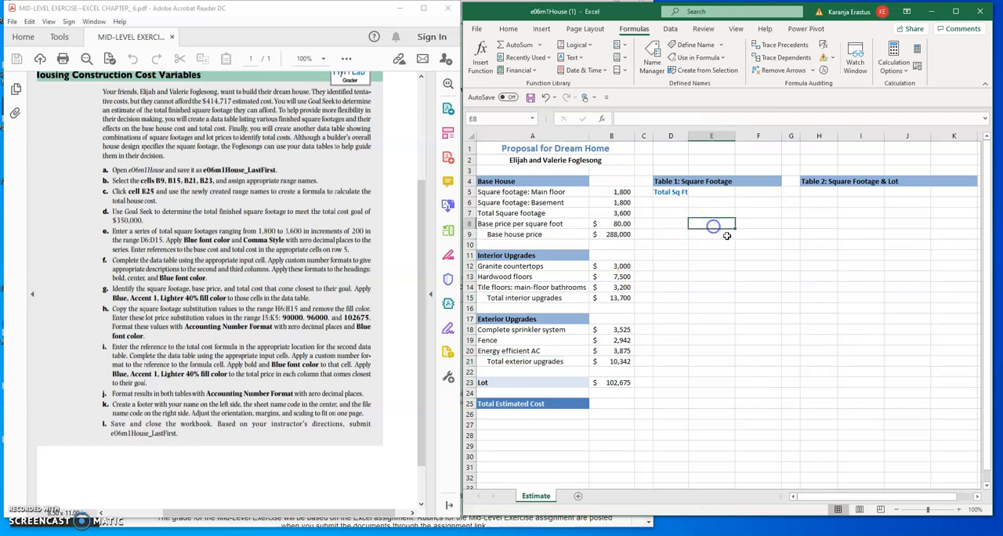
left_click(601, 235)
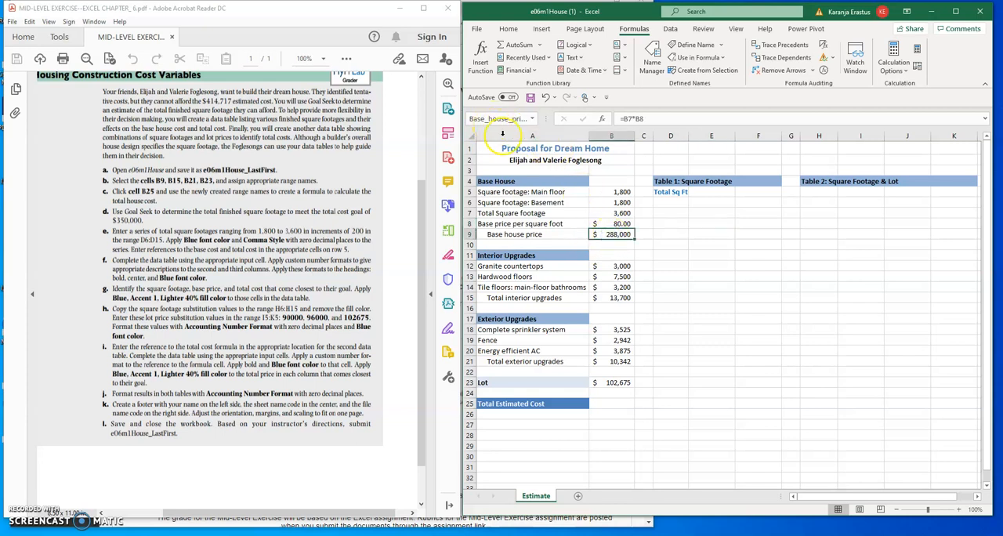
left_click(615, 298)
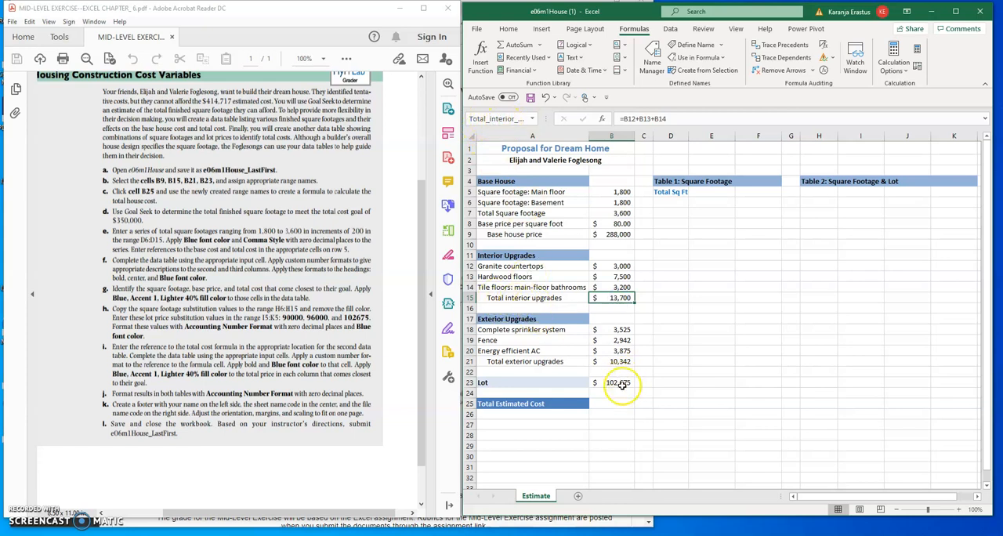
left_click(617, 361)
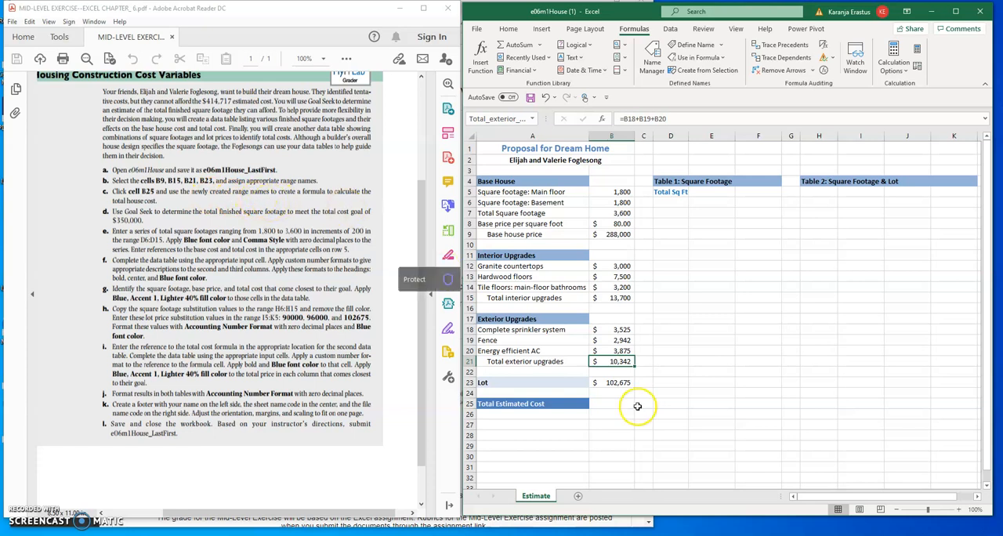
left_click(612, 405)
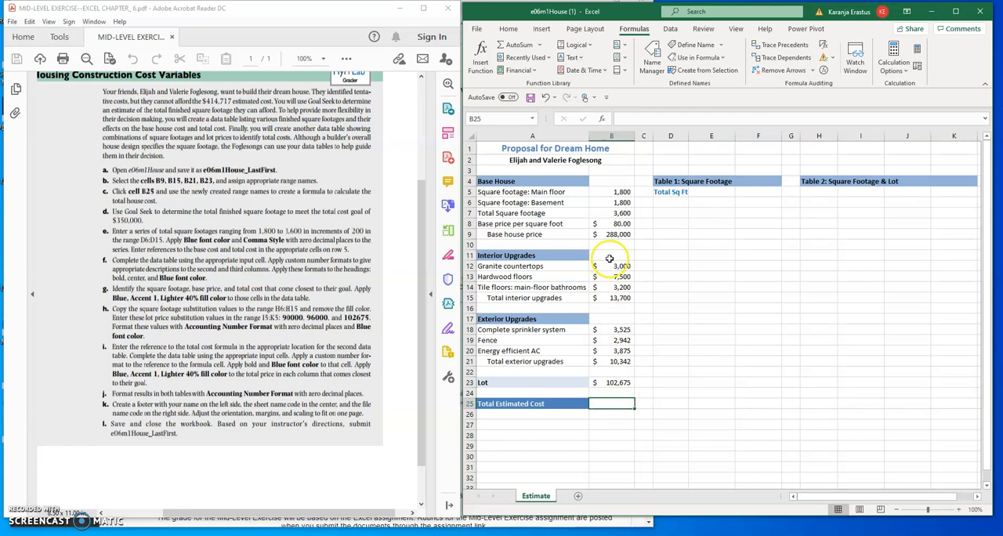
left_click(620, 236)
left_click(619, 298)
left_click(615, 362)
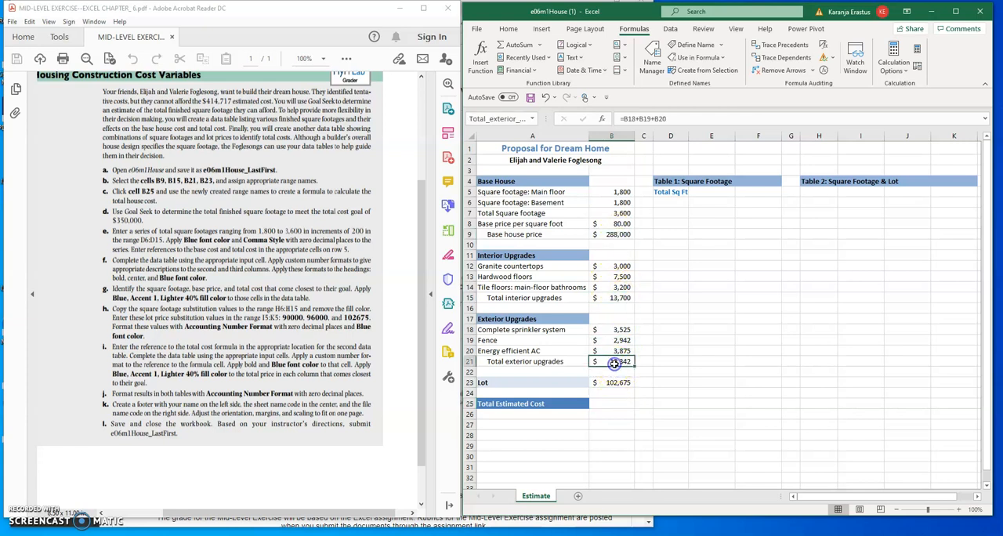
left_click(612, 403)
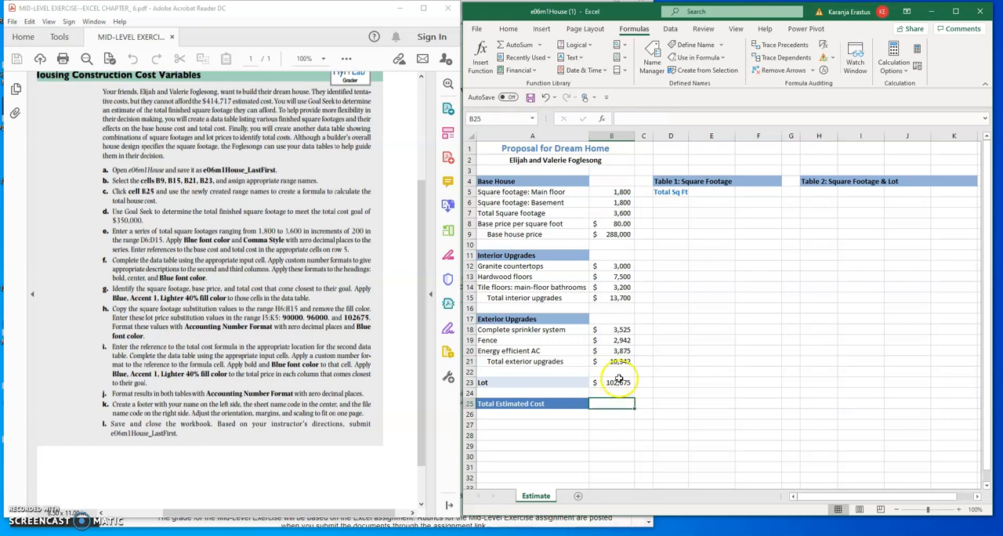
left_click(622, 383)
Try to build the total cost formula in B25 by adding Base_house_price, Total_interior_upgrades and Total_exterior_upgrades.
left_click(621, 405)
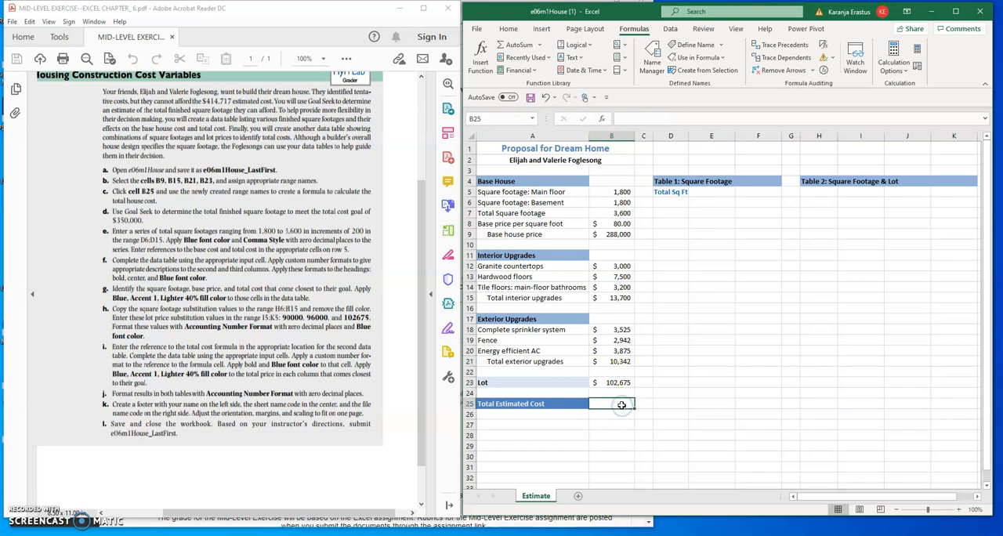
type("=")
left_click(618, 235)
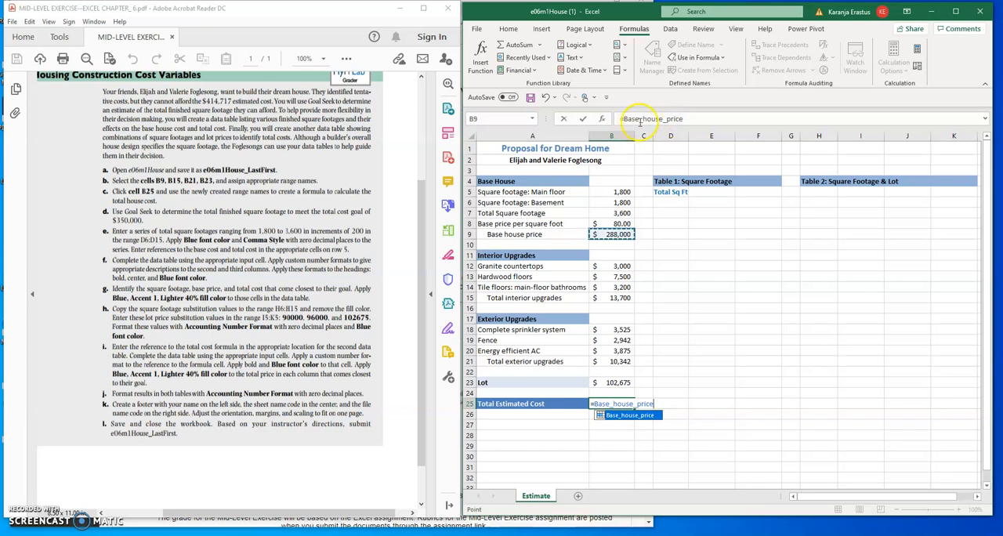
left_click(700, 121)
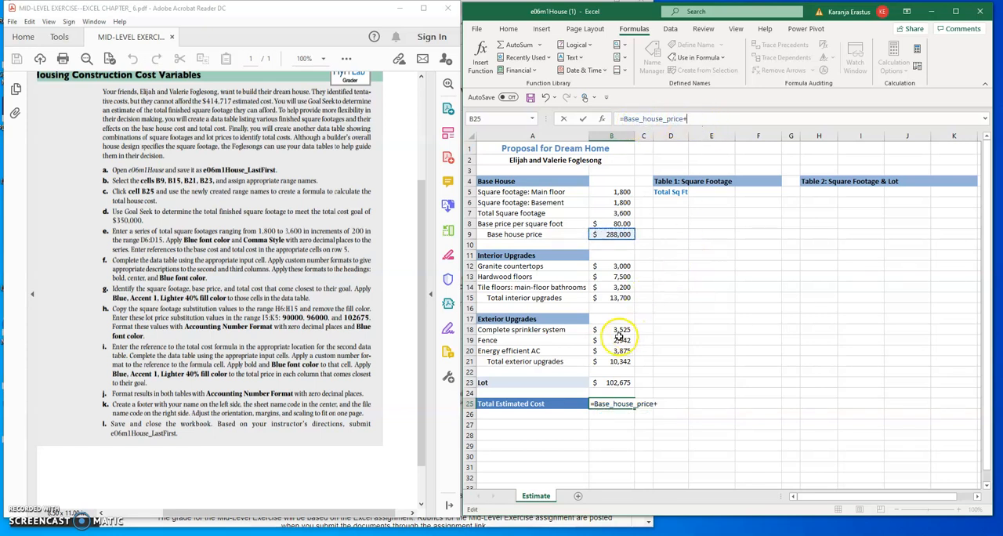
left_click(613, 298)
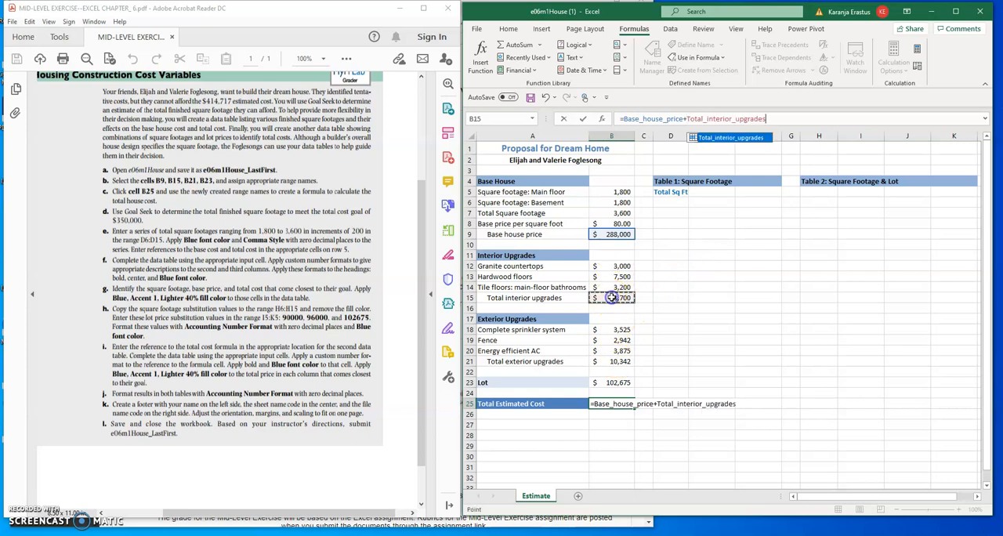
type("+")
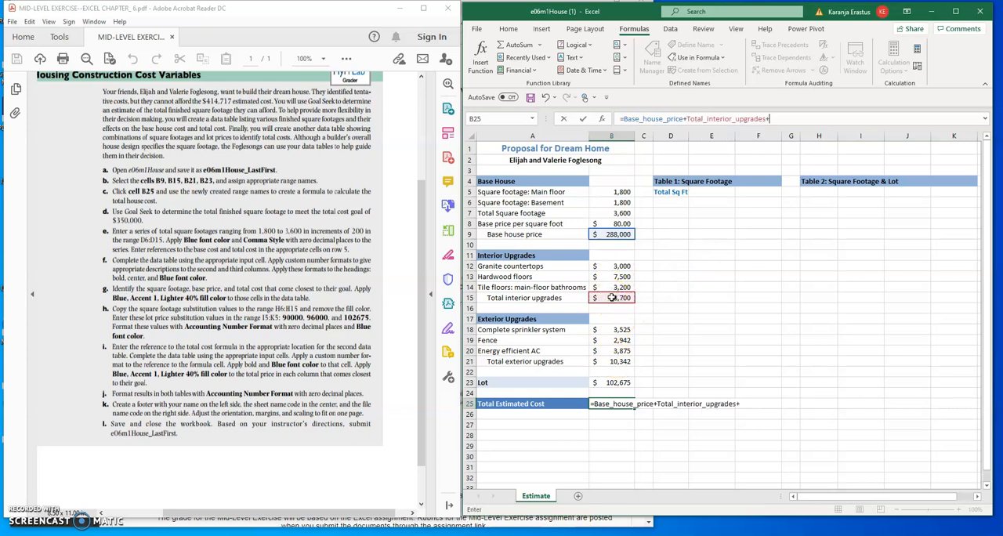
left_click(612, 382)
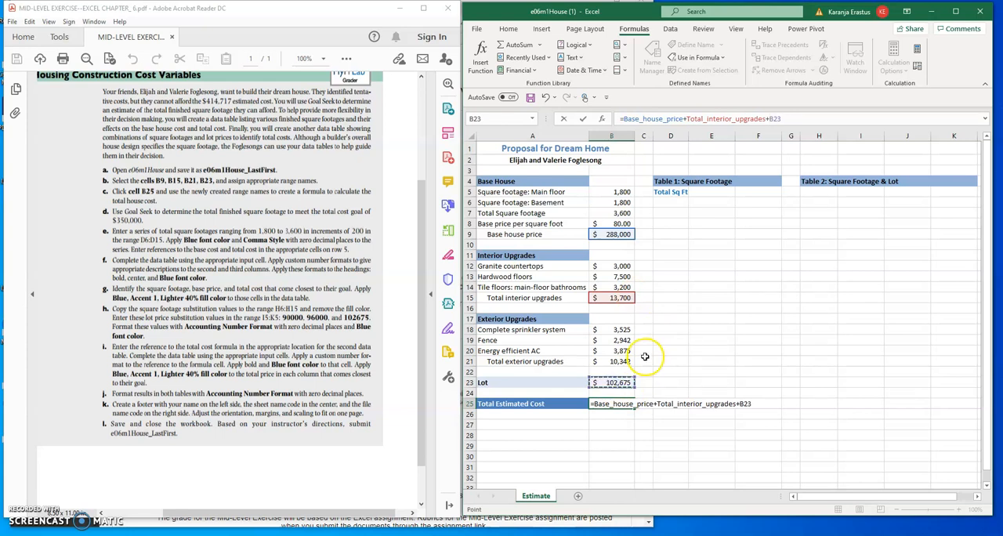
key("BackSpace")
key("BackSpace")
key("BackSpace")
key("BackSpace")
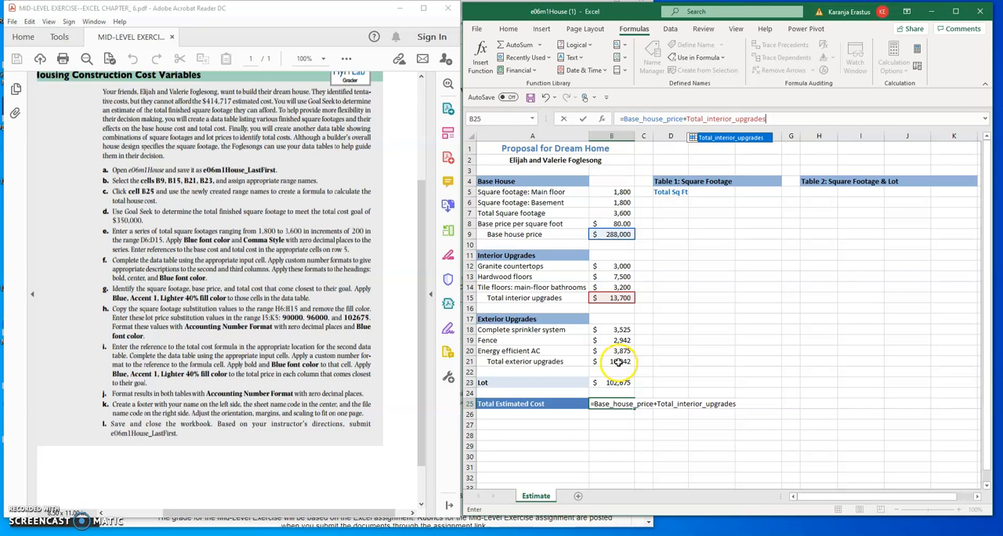
type("+")
left_click(619, 362)
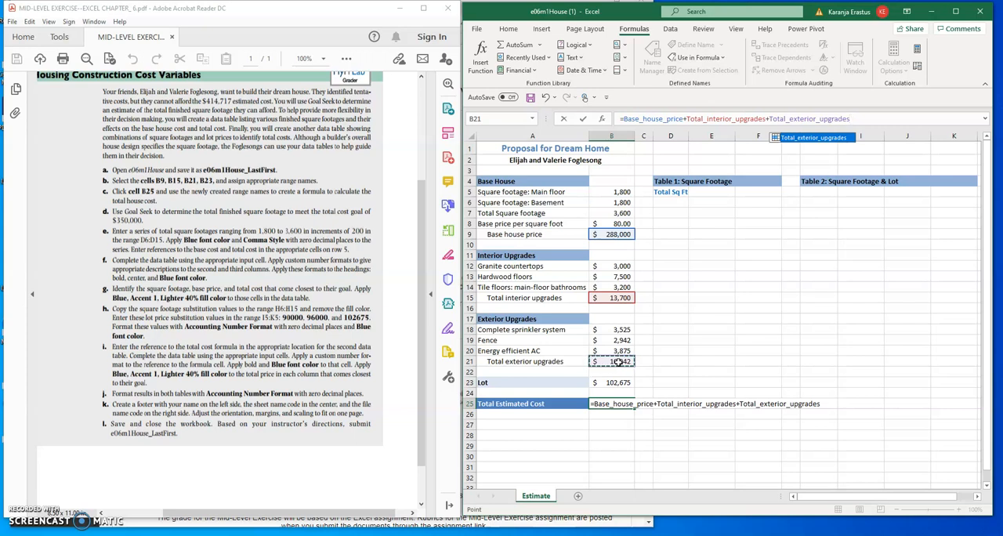
key("BackSpace")
key("BackSpace")
key("BackSpace")
key("BackSpace")
key("BackSpace")
key("BackSpace")
key("BackSpace")
key("BackSpace")
key("BackSpace")
key("BackSpace")
key("BackSpace")
key("BackSpace")
key("BackSpace")
key("BackSpace")
key("BackSpace")
key("BackSpace")
key("BackSpace")
key("BackSpace")
key("BackSpace")
key("BackSpace")
key("BackSpace")
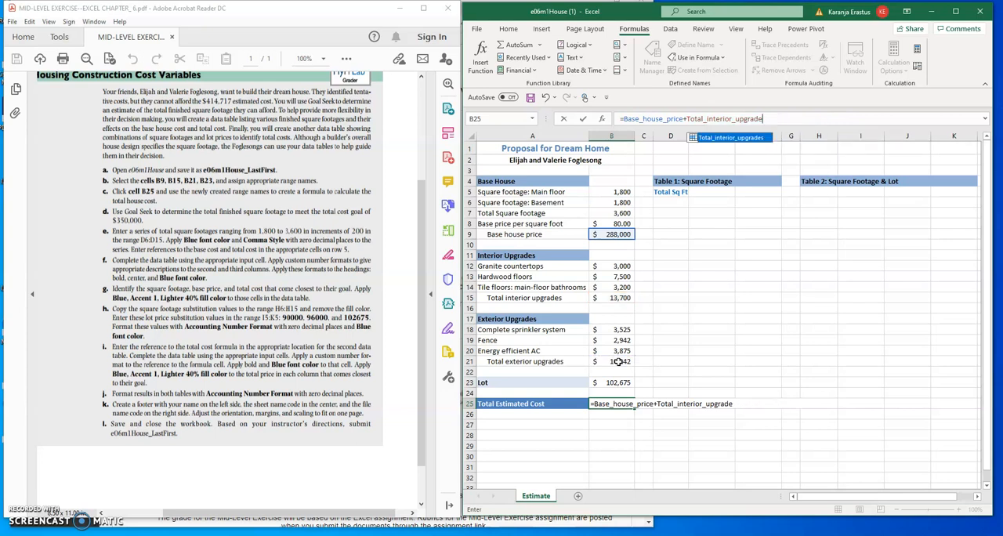
key("BackSpace")
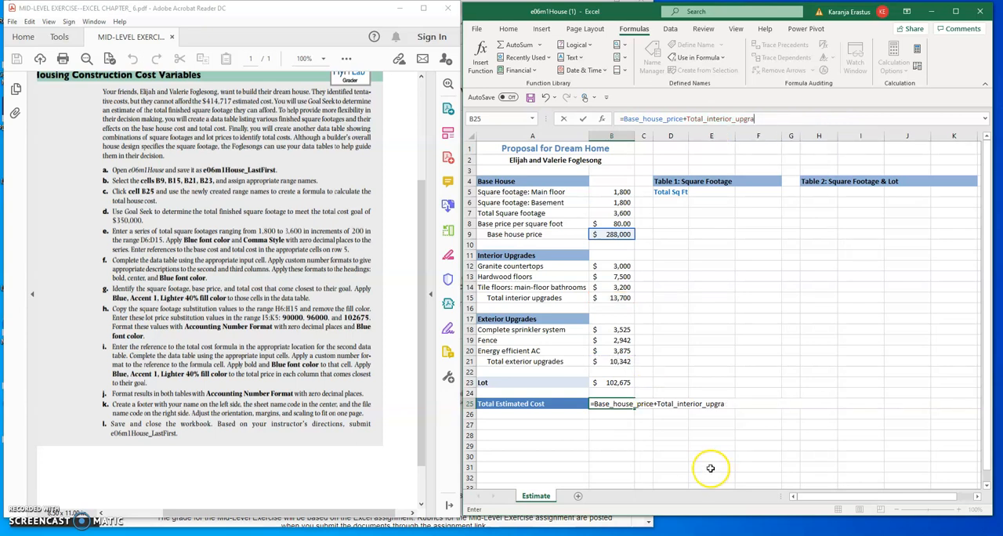
left_click(756, 382)
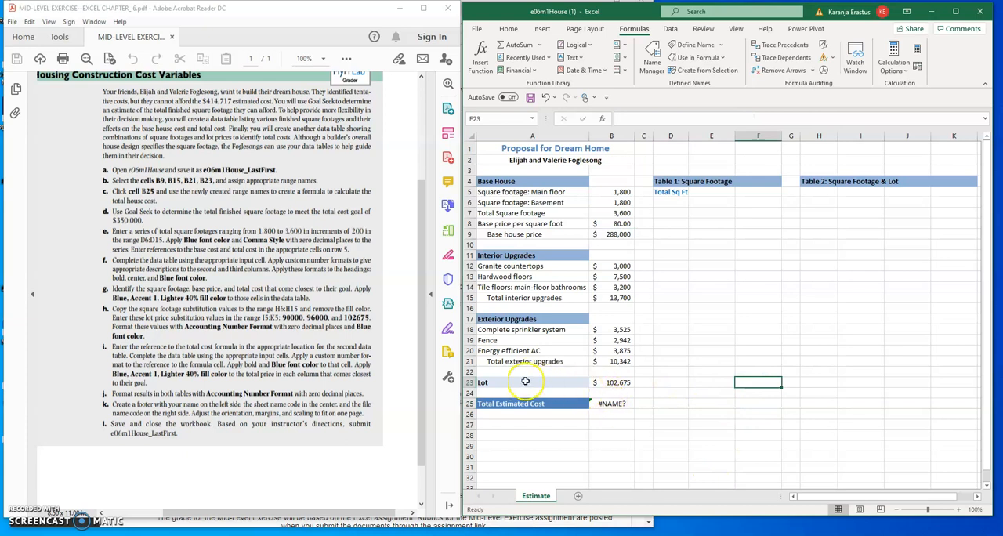
Create a range name for the lot price in B23 from the left-column label of A23:B23.
left_click_drag(528, 383, 602, 382)
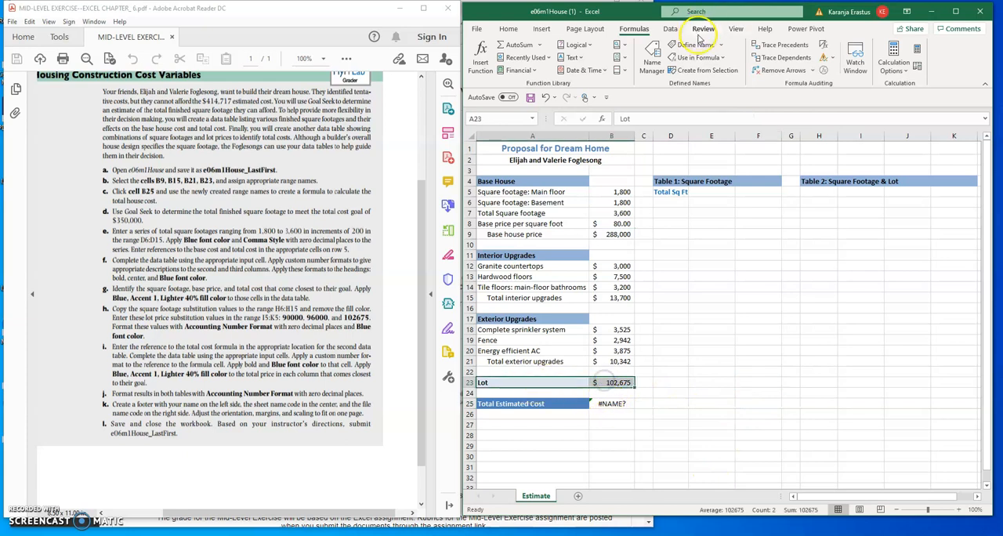
left_click(700, 70)
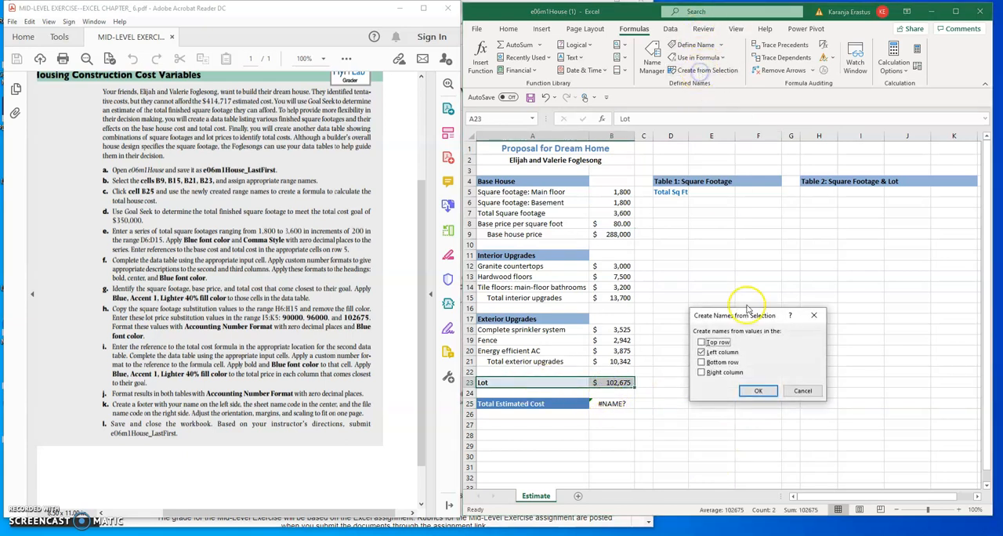
left_click(758, 390)
left_click(704, 375)
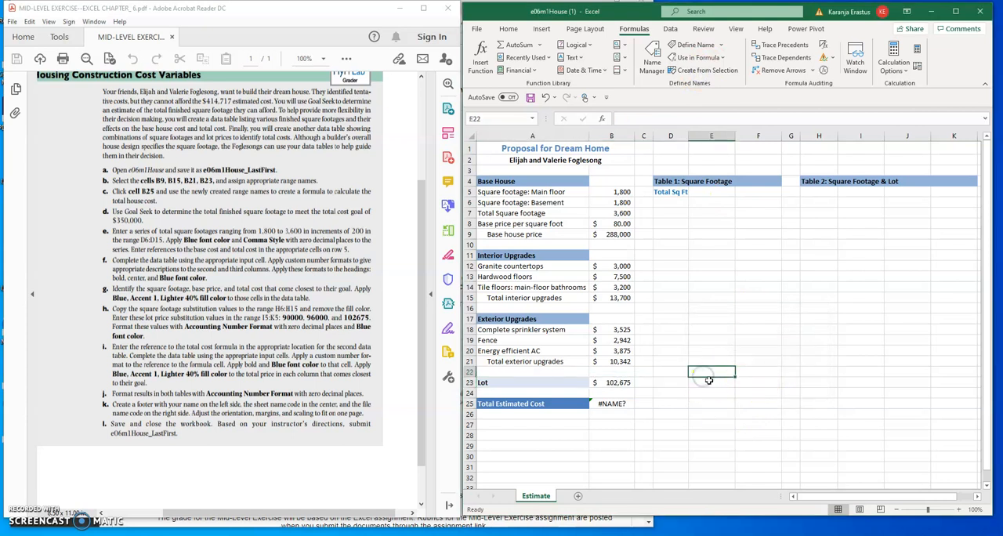
Replace the Total Estimated Cost formula in B25 with =Base_house_price+Total_interior_upgrades+Lot.
left_click(615, 403)
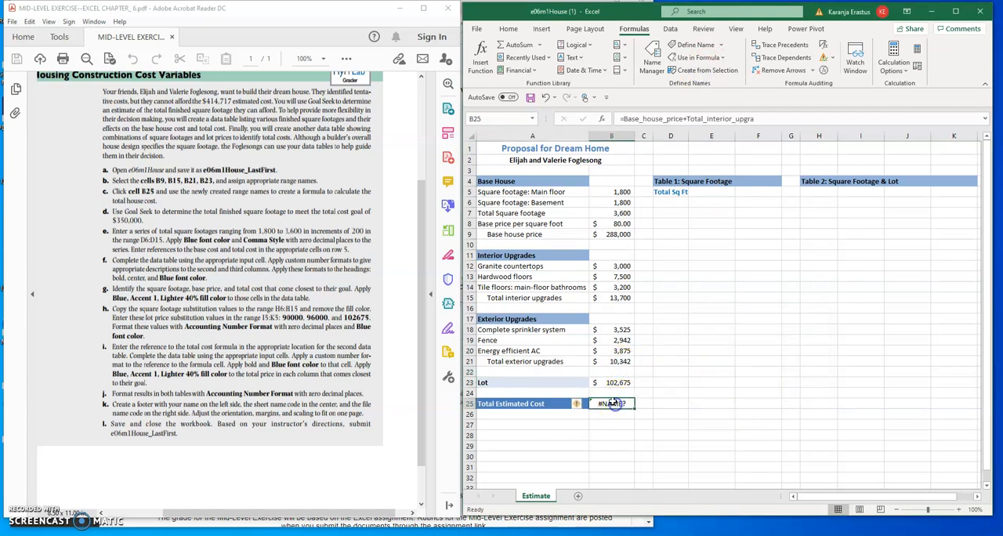
type("=")
left_click(616, 234)
type("+")
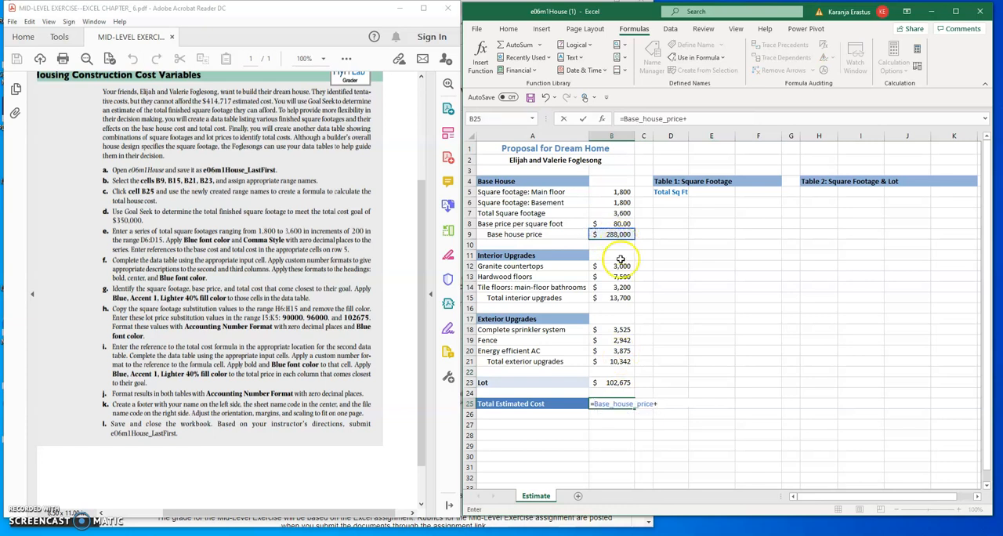
left_click(614, 298)
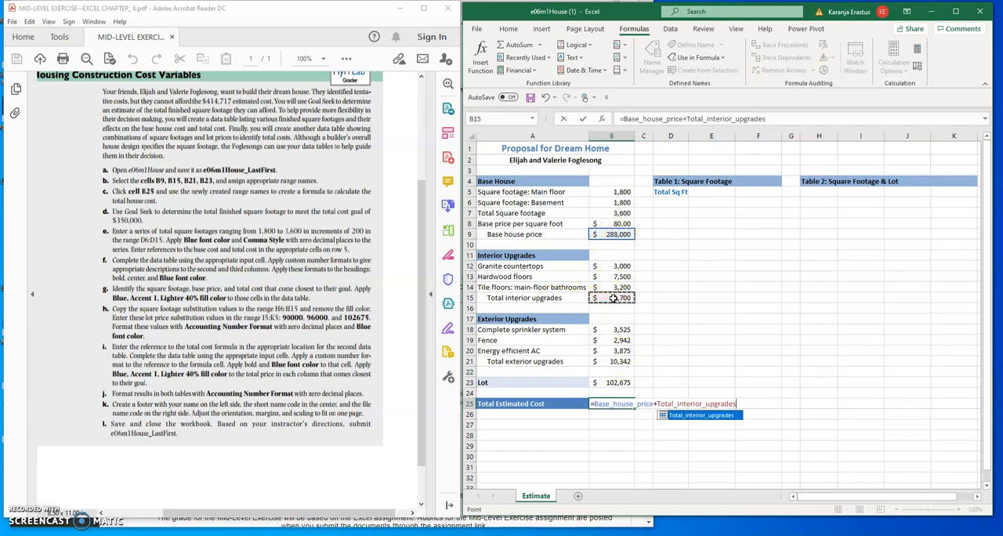
type("+Lot")
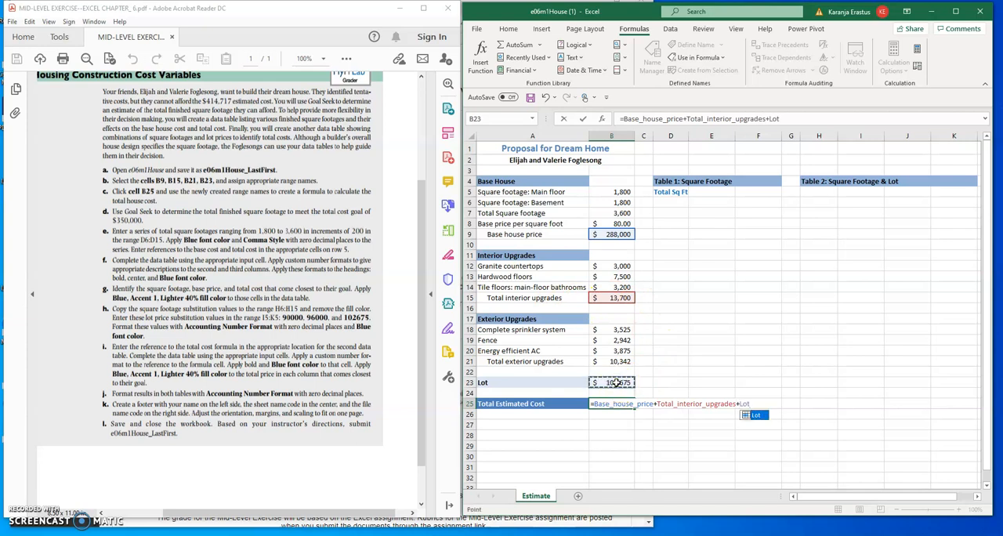
key("Return")
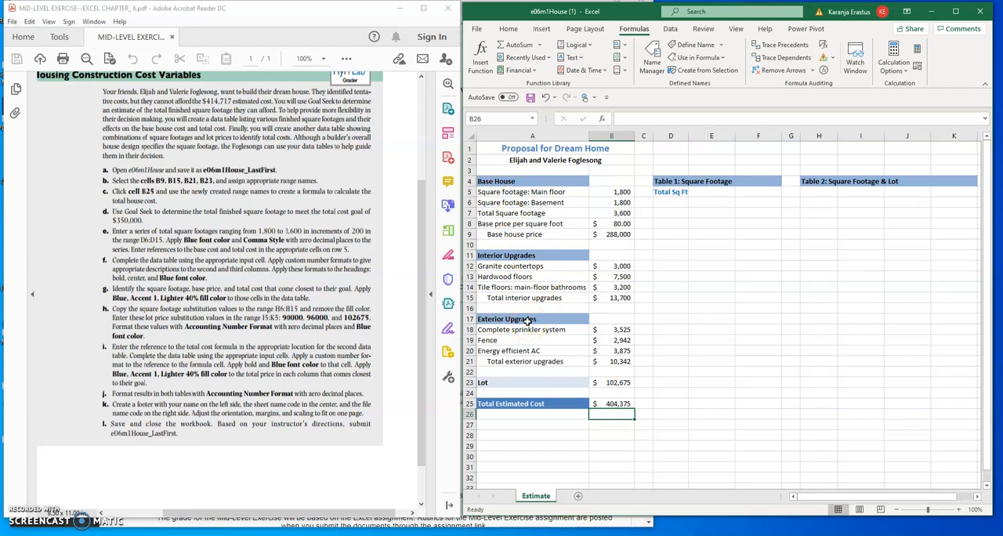
Append +Total_exterior_upgrades to the Total Estimated Cost formula in B25 and check the finished formula's references.
left_click(619, 403)
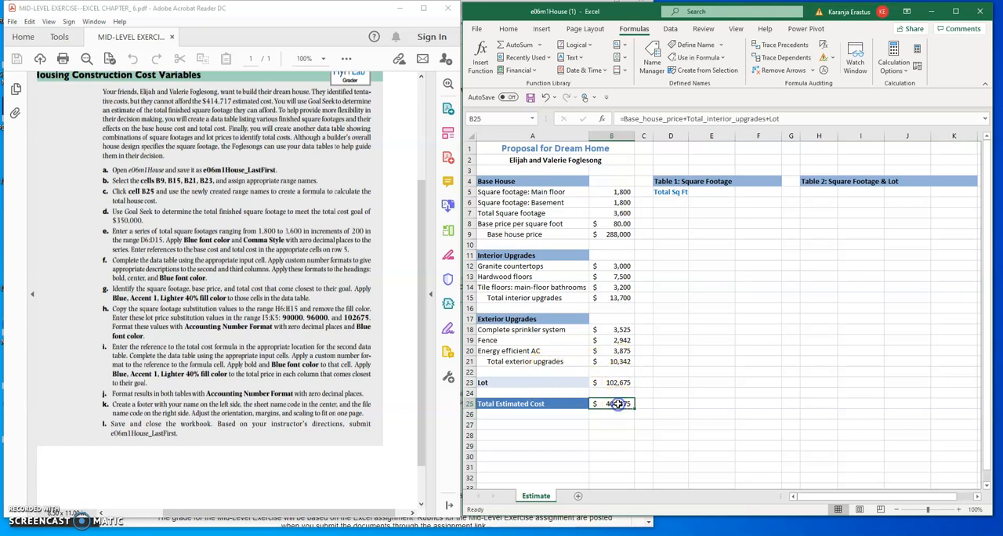
left_click(781, 118)
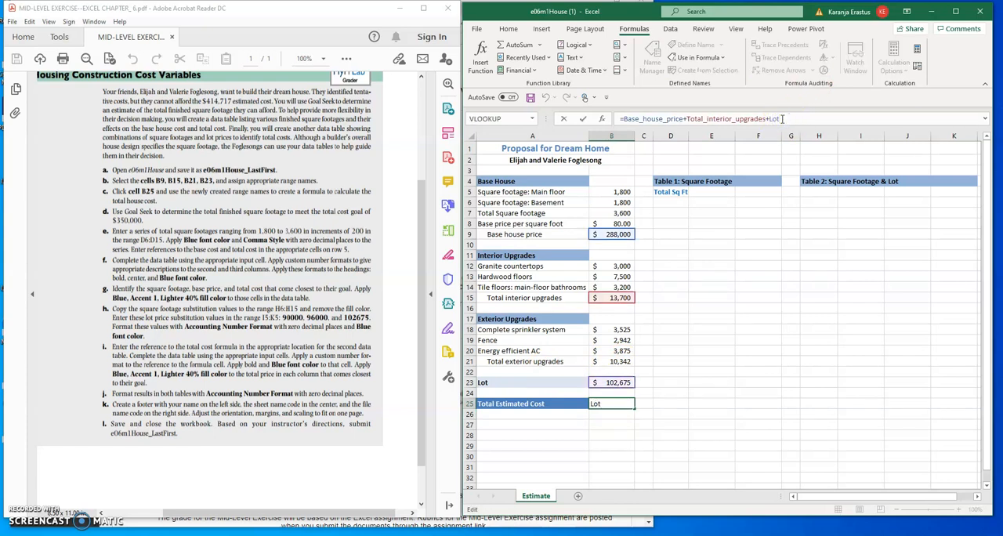
type("+")
left_click(619, 361)
key("Return")
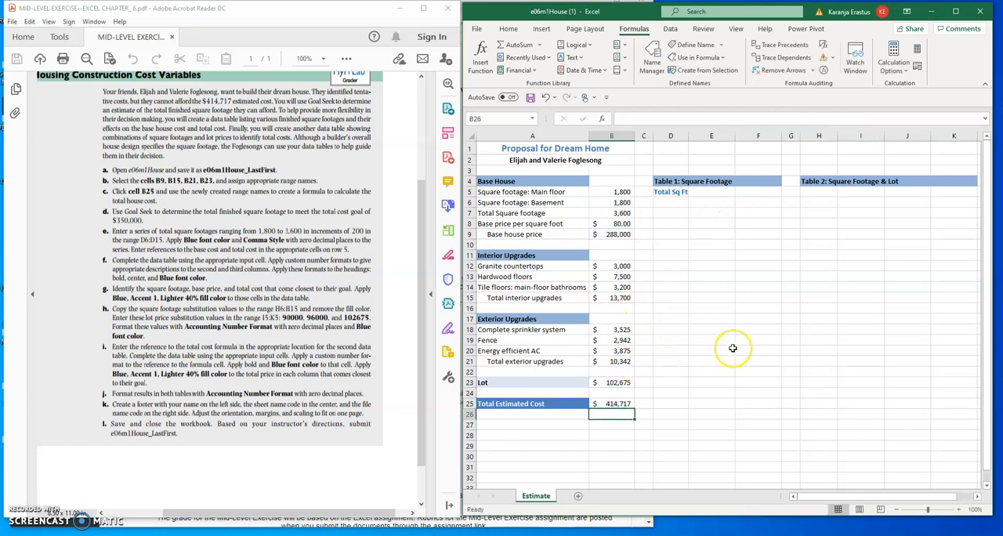
left_click(613, 403)
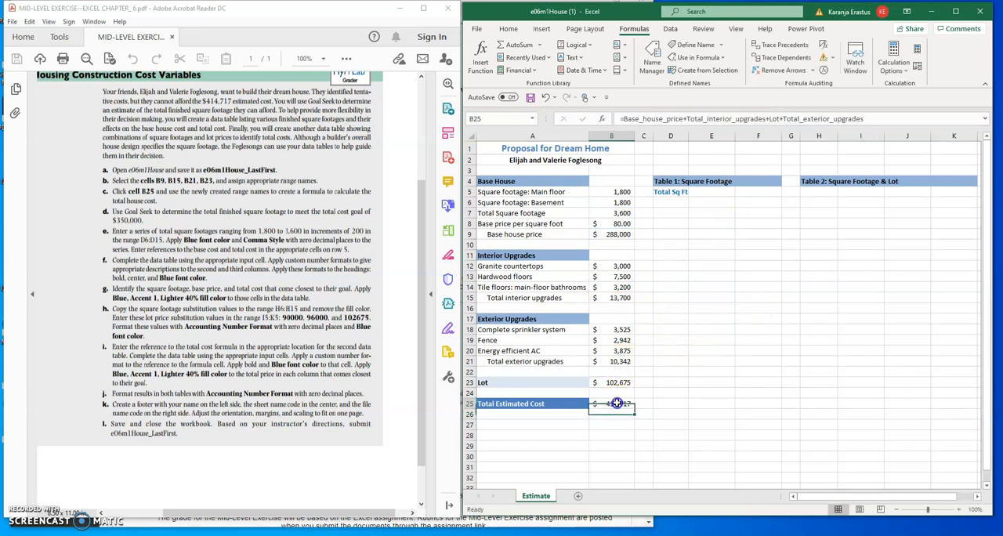
left_click(868, 118)
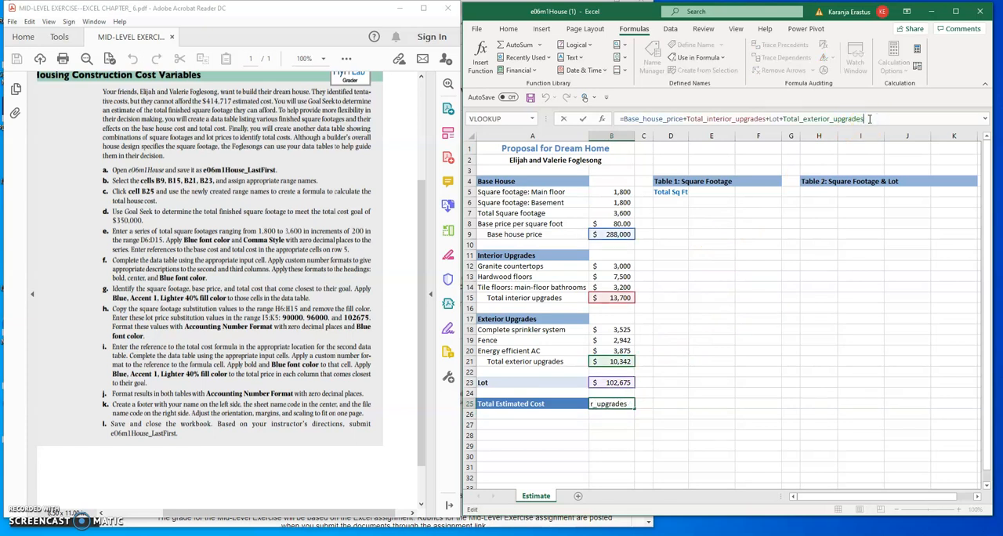
left_click(711, 276)
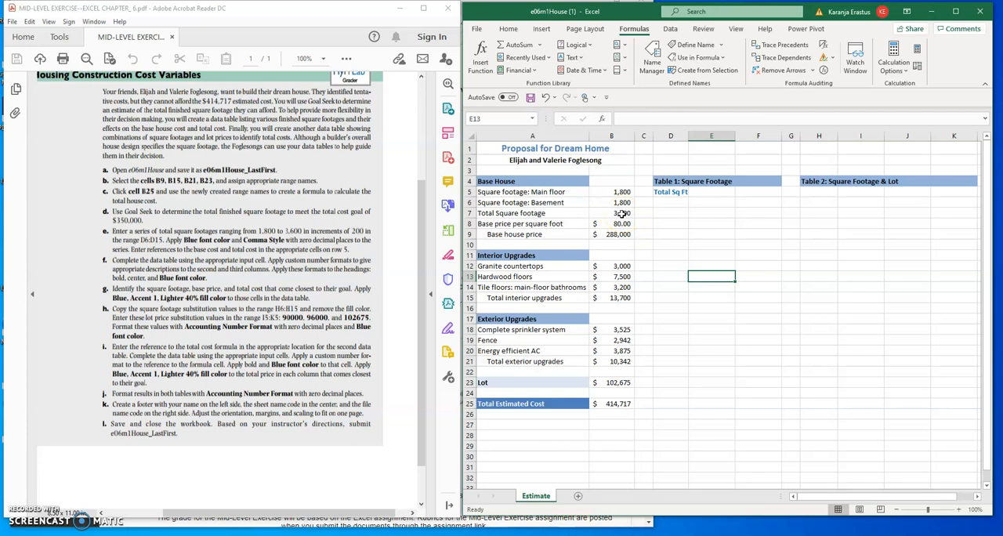
Run Goal Seek to set cell B25 to 350000 by changing the total square footage in B7, and keep the solution.
left_click(670, 30)
left_click(850, 72)
left_click(861, 102)
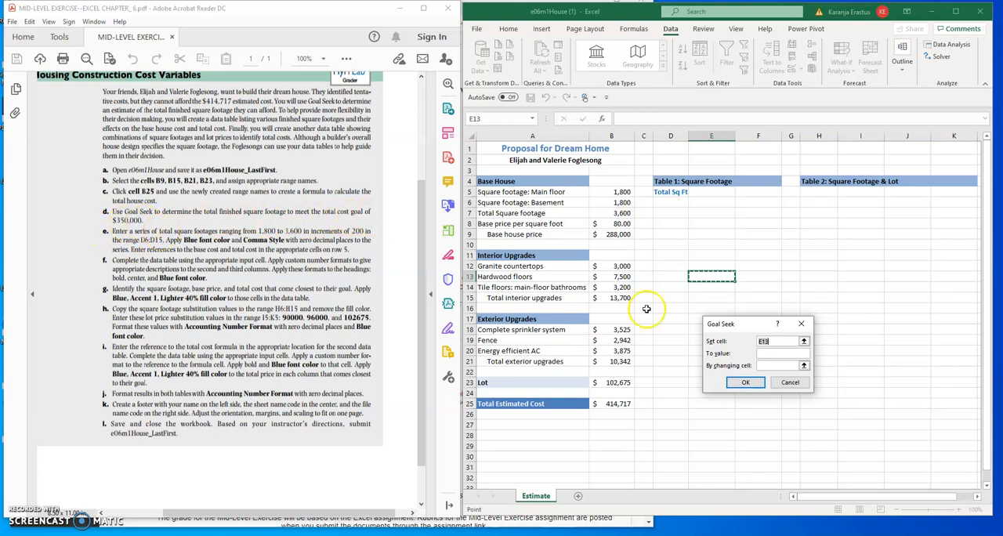
left_click(620, 405)
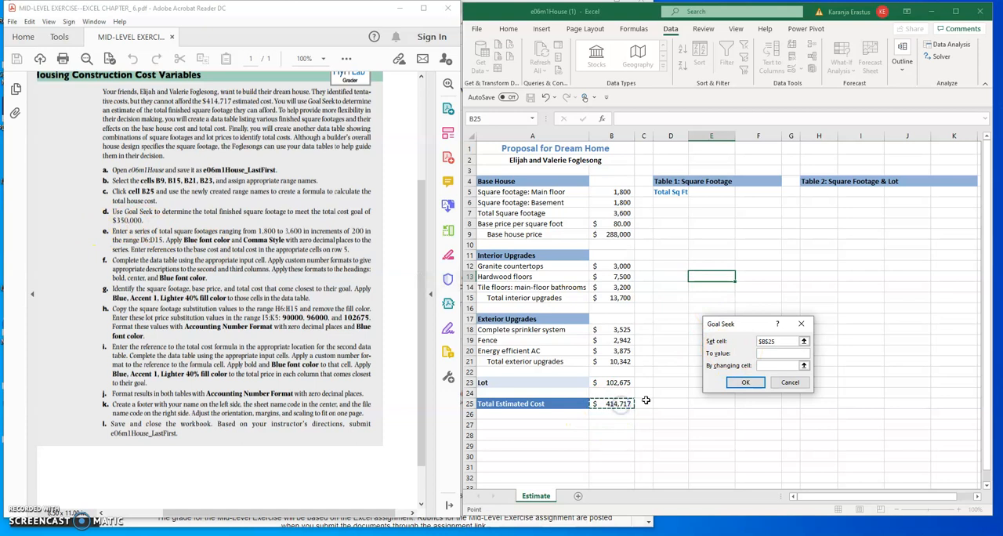
left_click(771, 356)
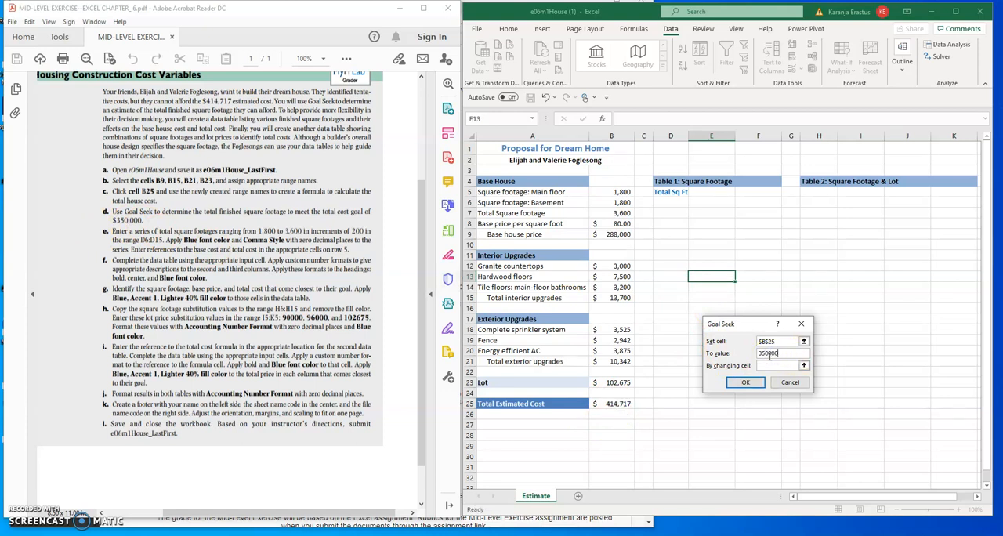
left_click(773, 366)
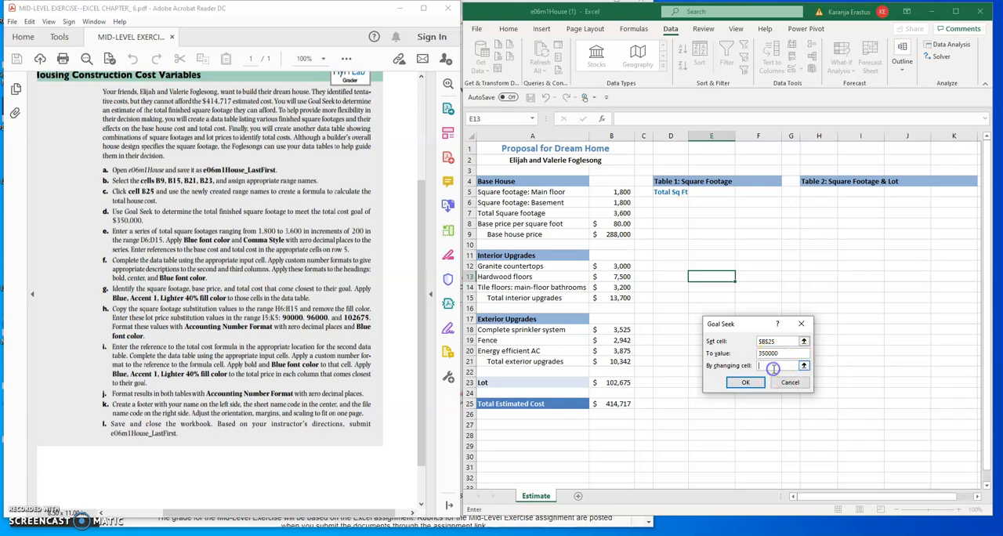
left_click(621, 213)
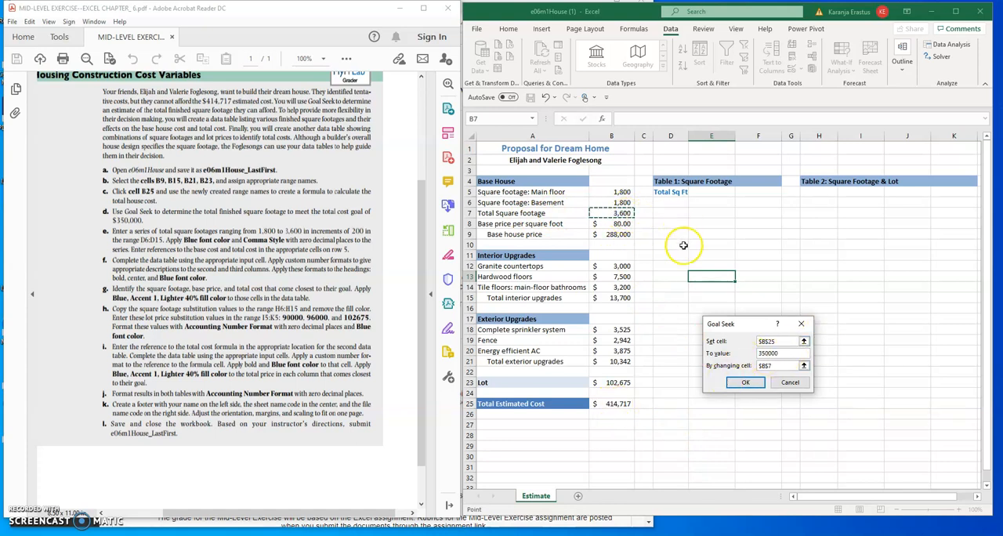
left_click(746, 382)
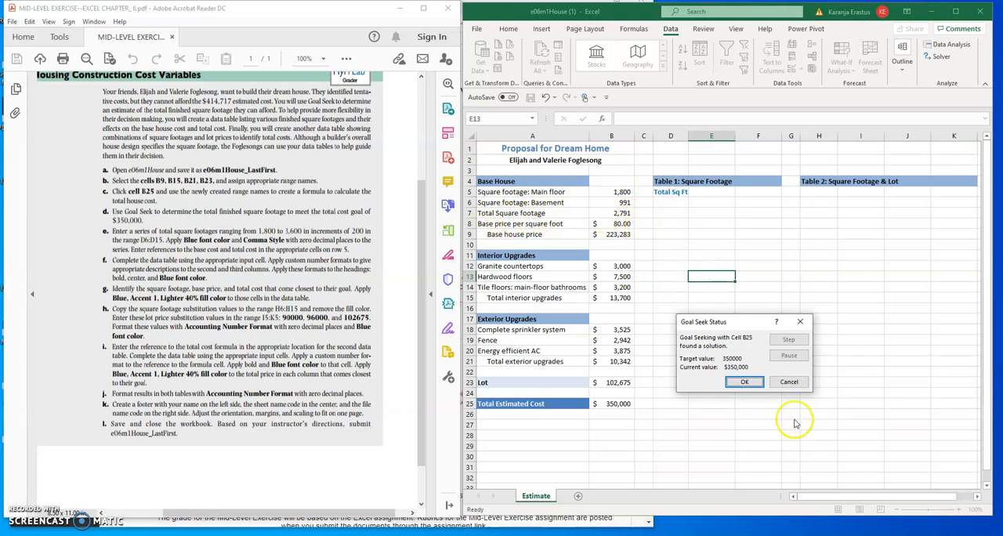
left_click(744, 382)
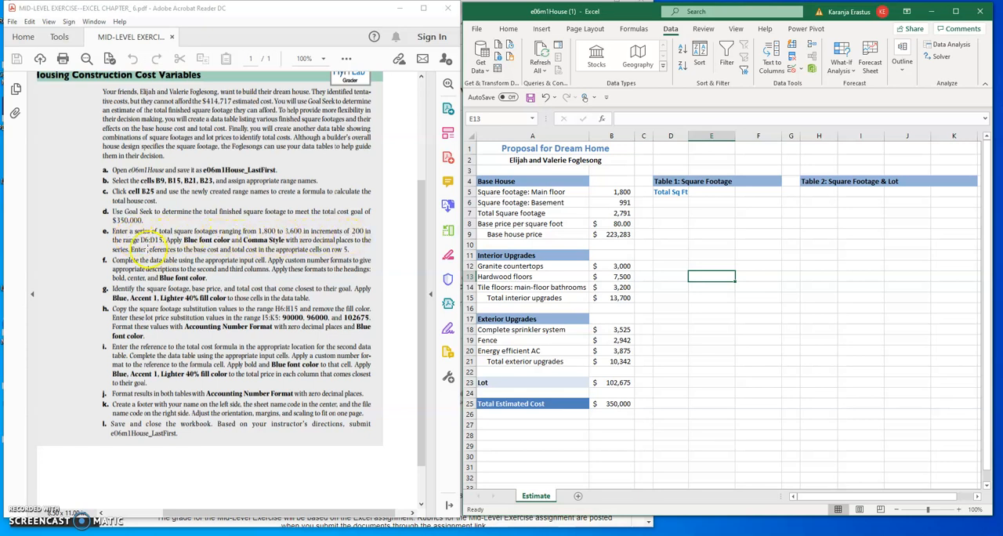
Widen column D and slightly narrow column E under Table 1: Square Footage, and select D6.
double_click(689, 137)
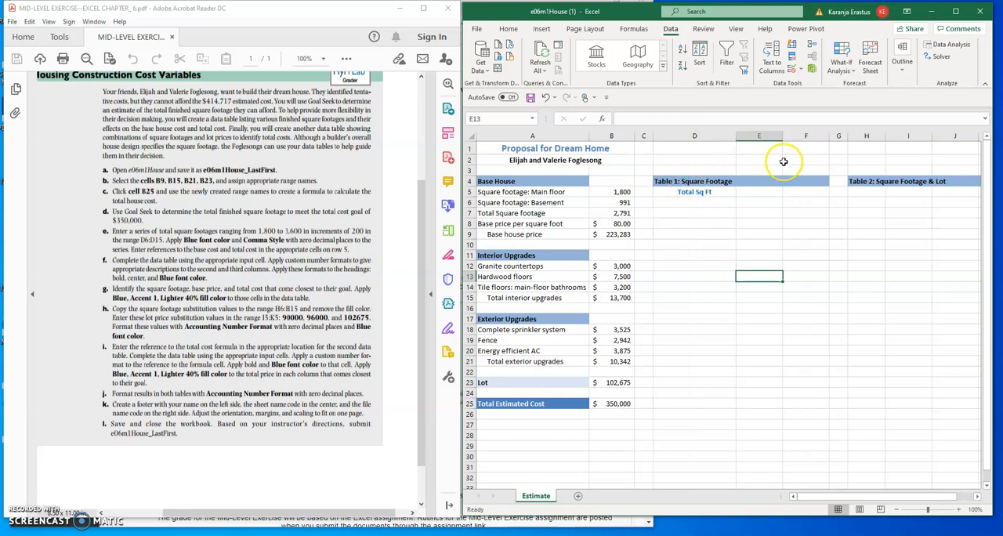
left_click_drag(783, 138, 715, 135)
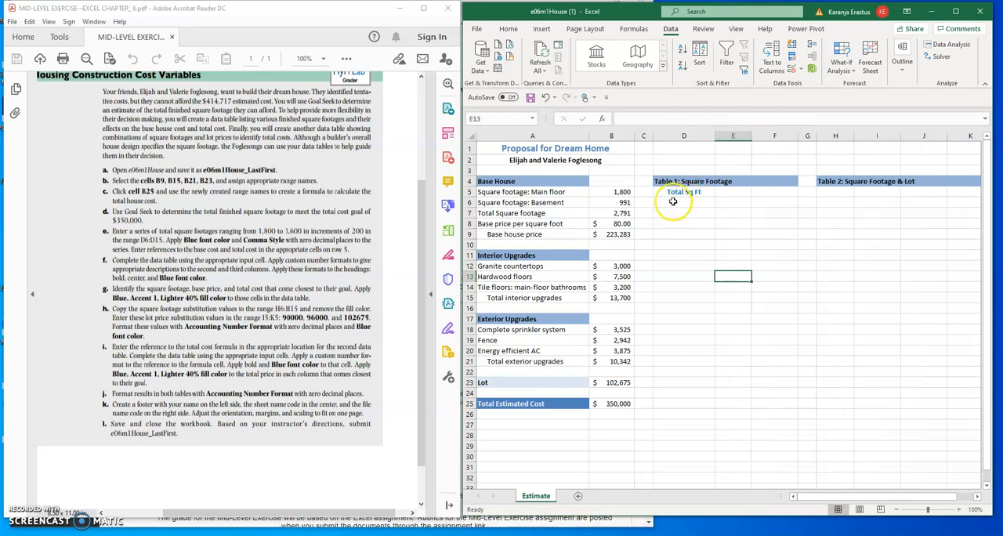
left_click(673, 201)
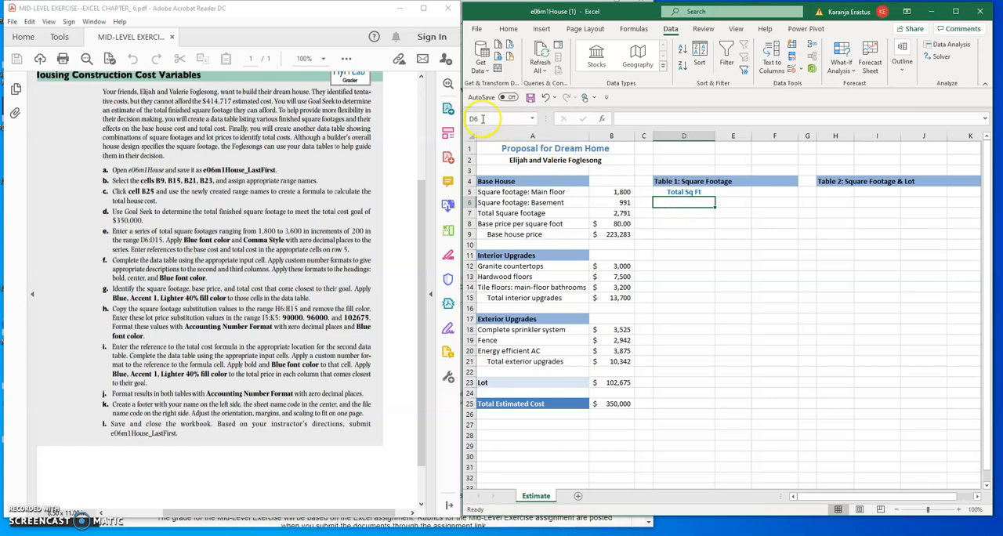
Enter 1800 in D6 as the first square footage value under the Total Sq Ft heading.
left_click(673, 202)
type("1")
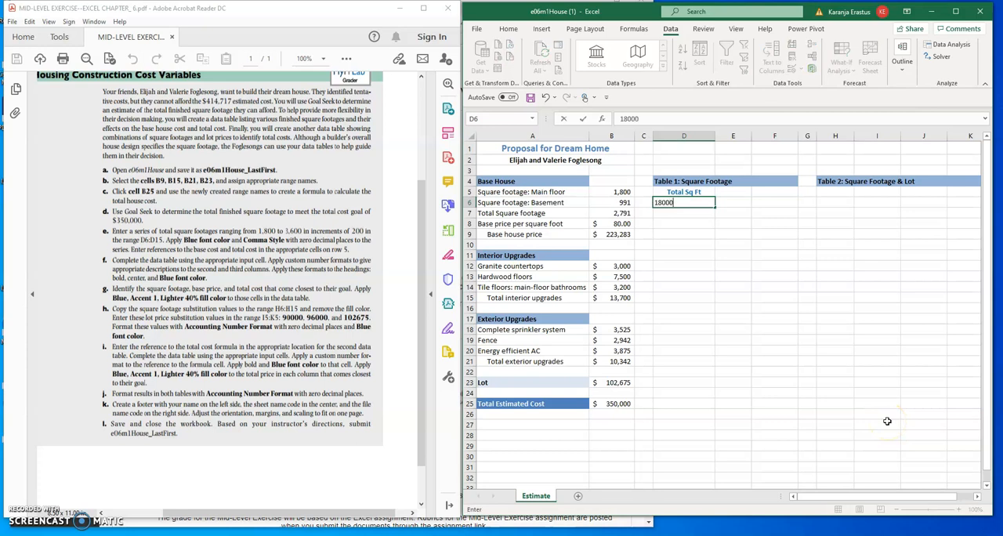
type("800")
left_click(678, 213)
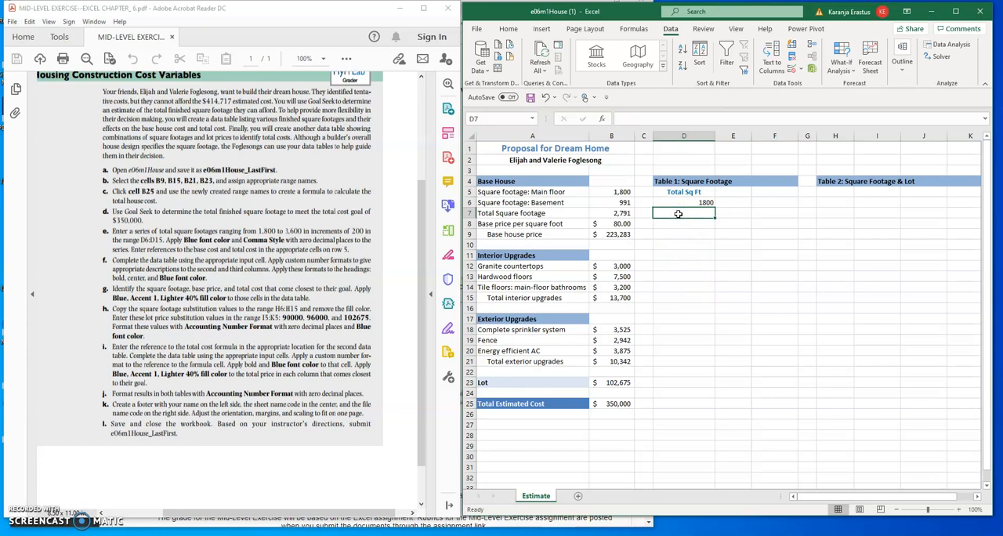
left_click(679, 224)
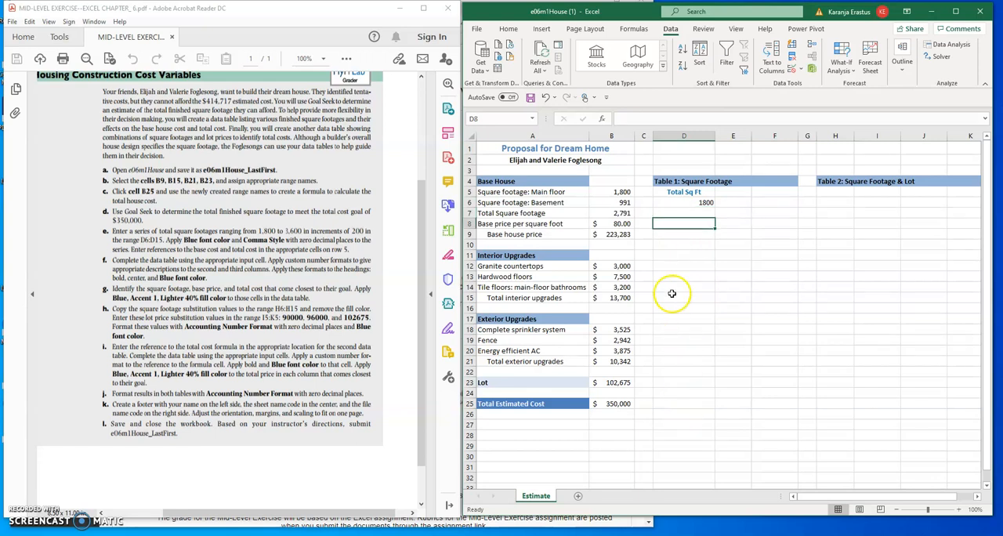
Fill a linear series down the column from D6 with a step value of 200 and a stop value of 3600.
left_click(700, 203)
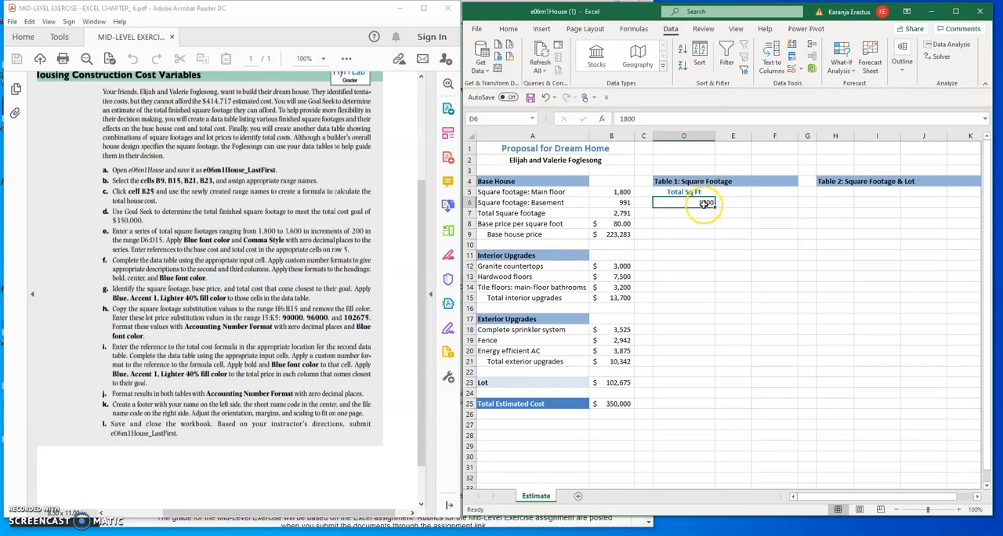
left_click(508, 28)
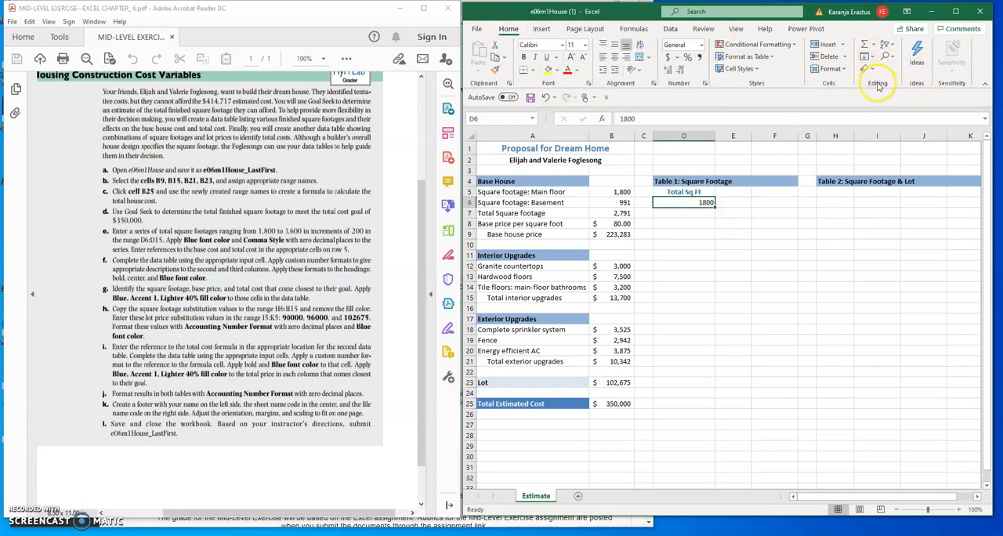
left_click(872, 58)
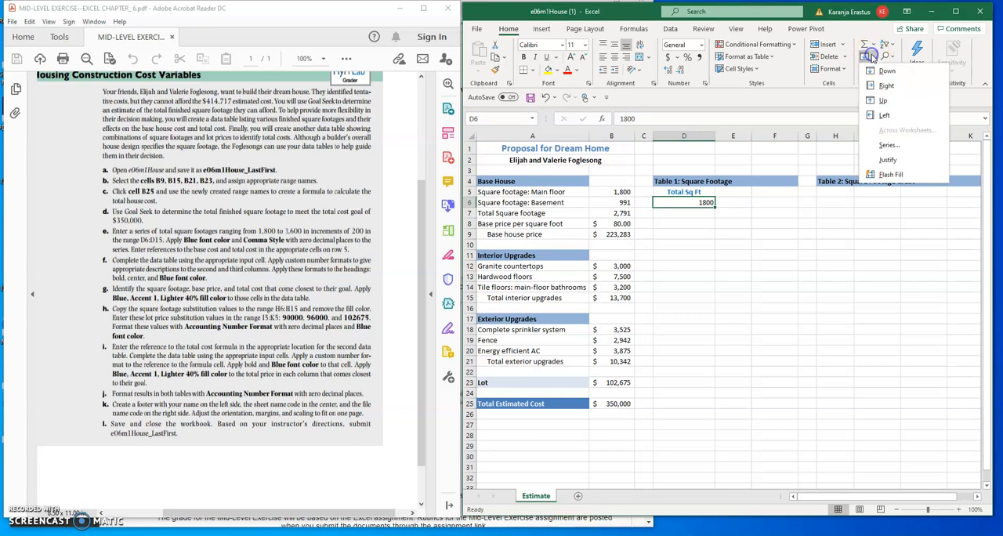
left_click(889, 147)
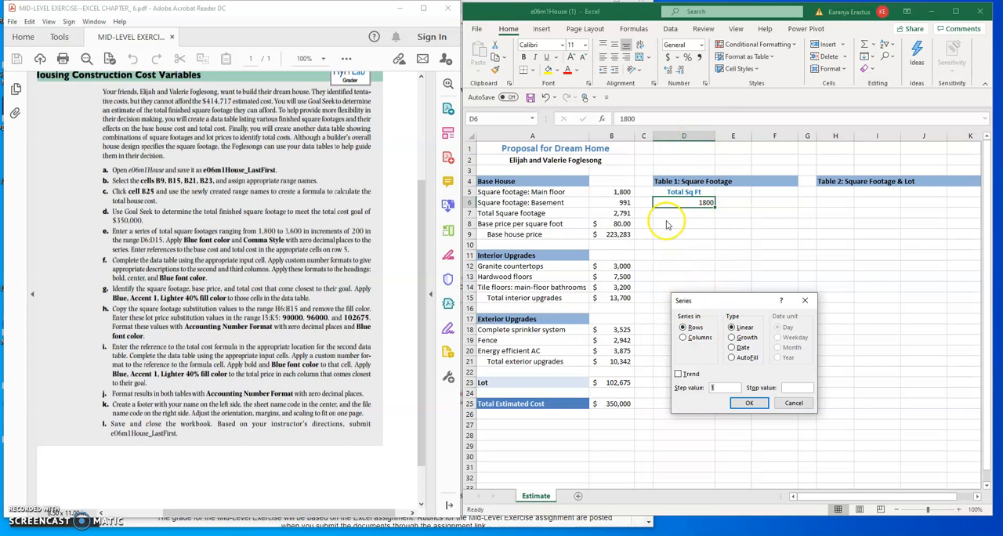
left_click(684, 338)
left_click(718, 388)
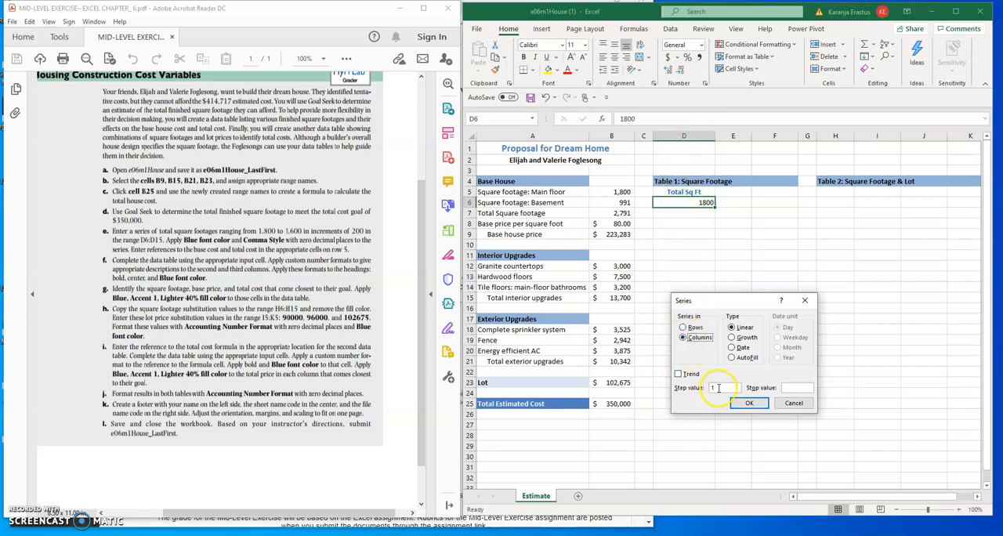
left_click(718, 387)
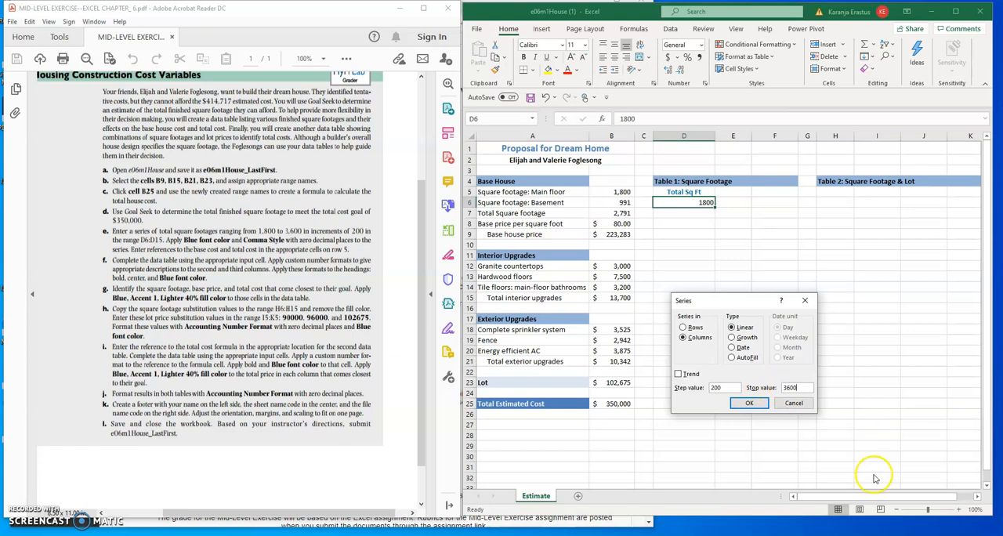
left_click(750, 404)
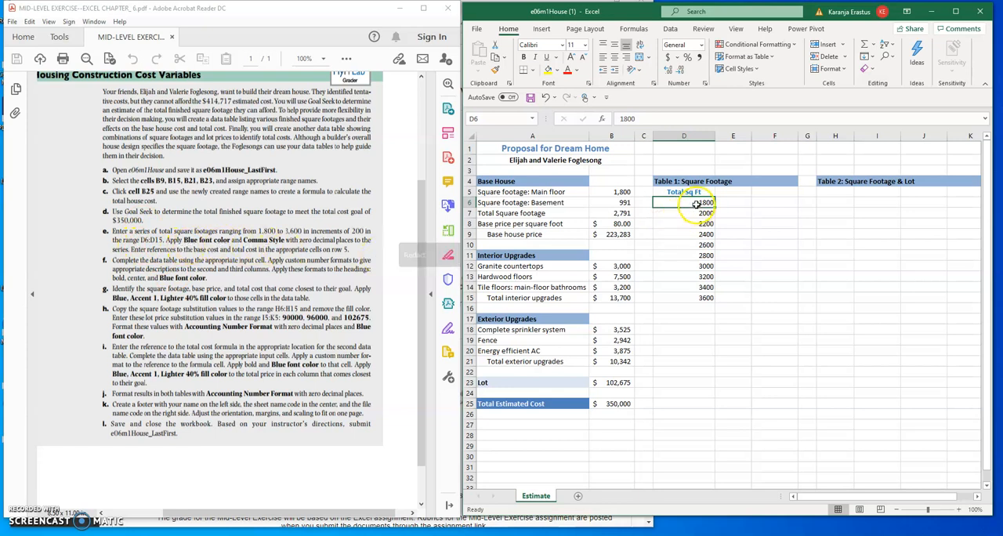
left_click_drag(698, 202, 695, 298)
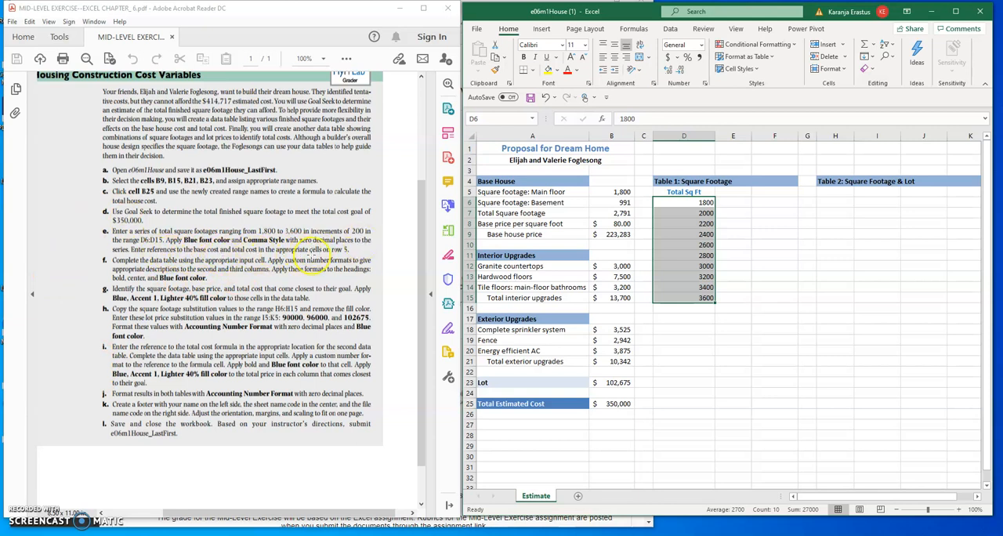
Enter the base cost reference =Base_house_price in E5 of Table 1: Square Footage.
left_click(732, 193)
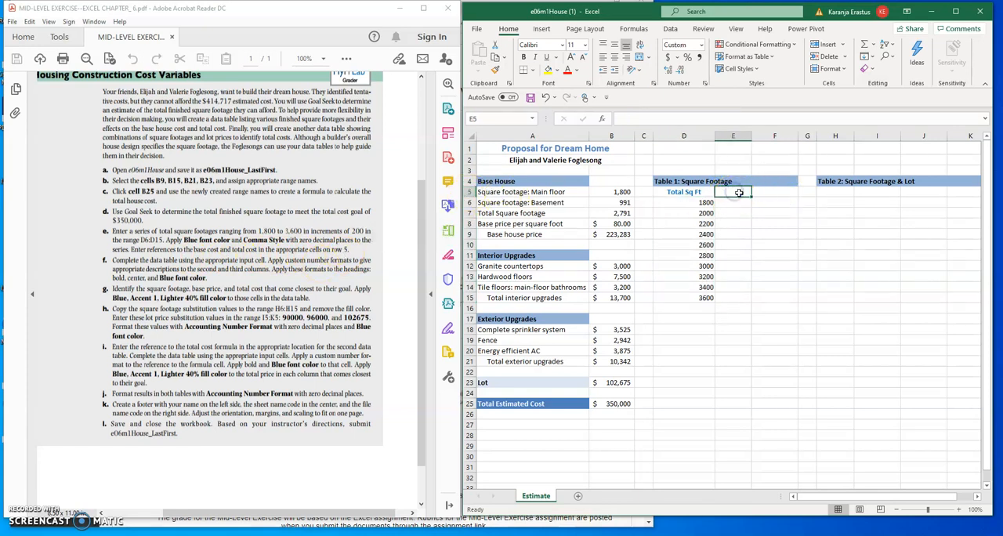
left_click(780, 194)
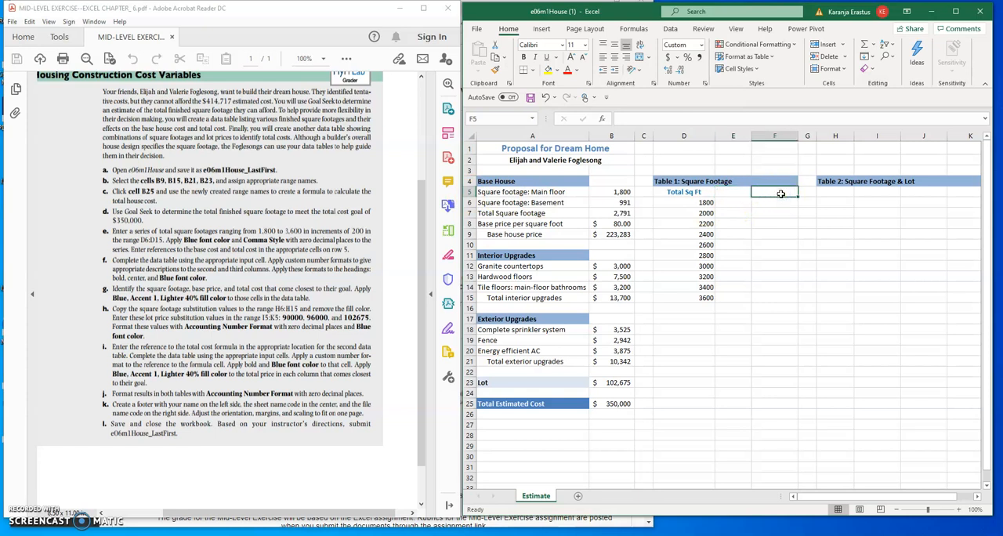
left_click(732, 192)
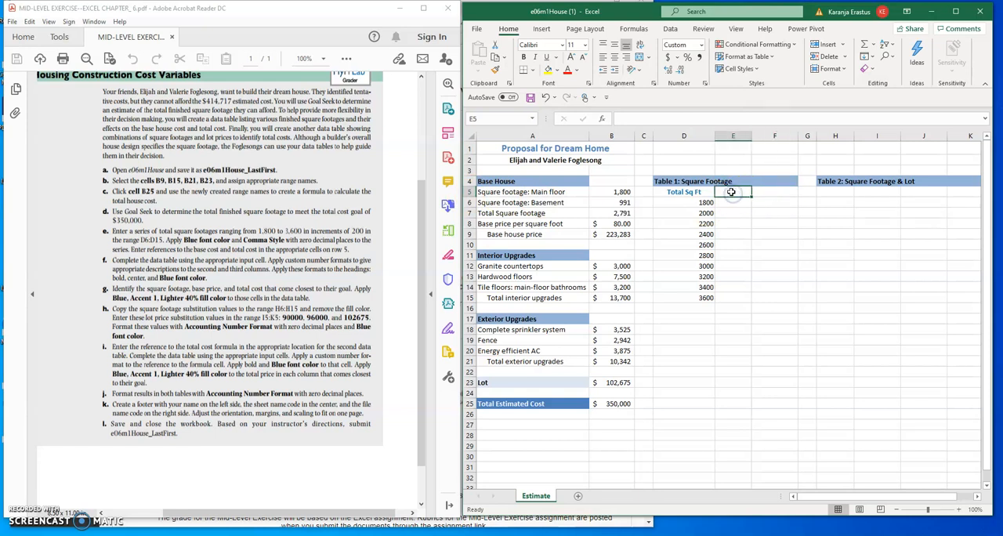
type("=")
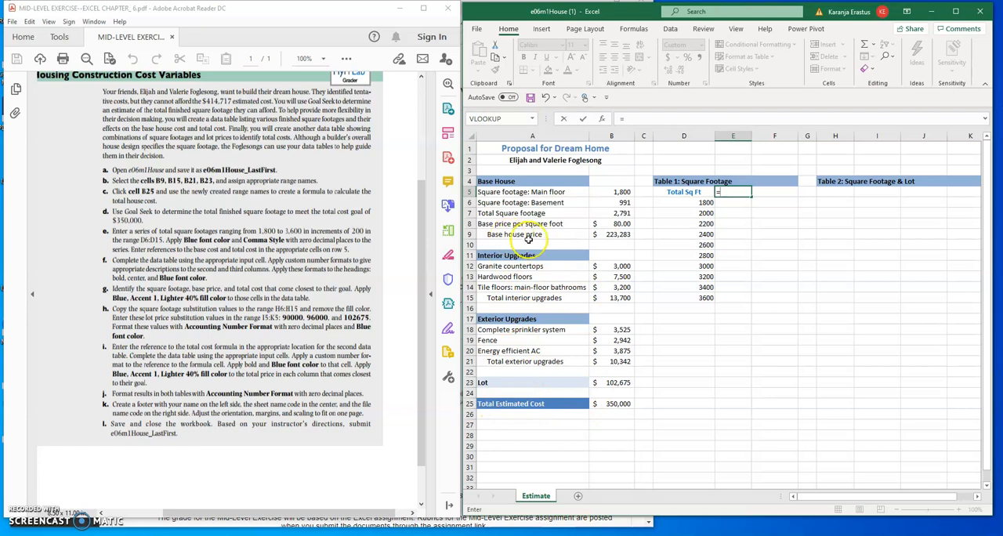
left_click(613, 235)
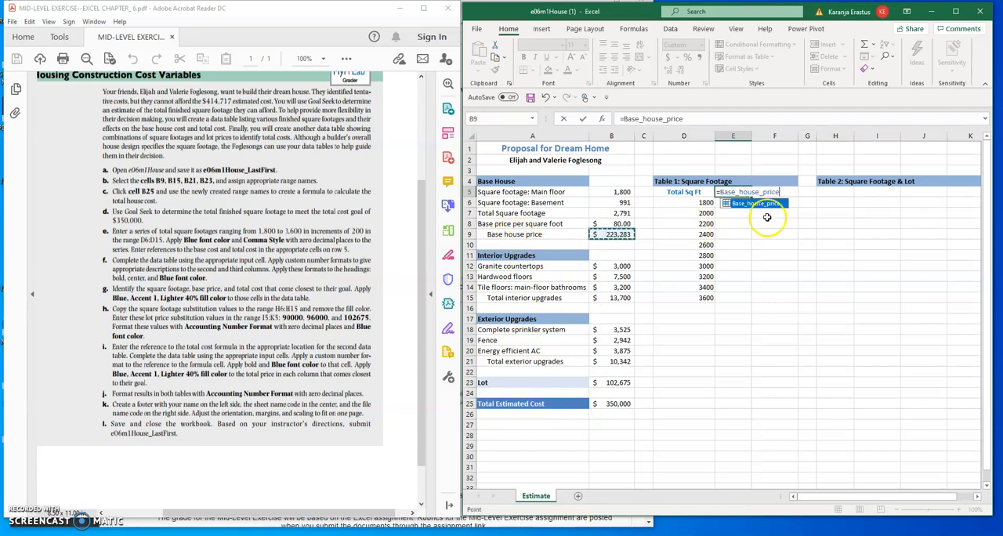
key("Return")
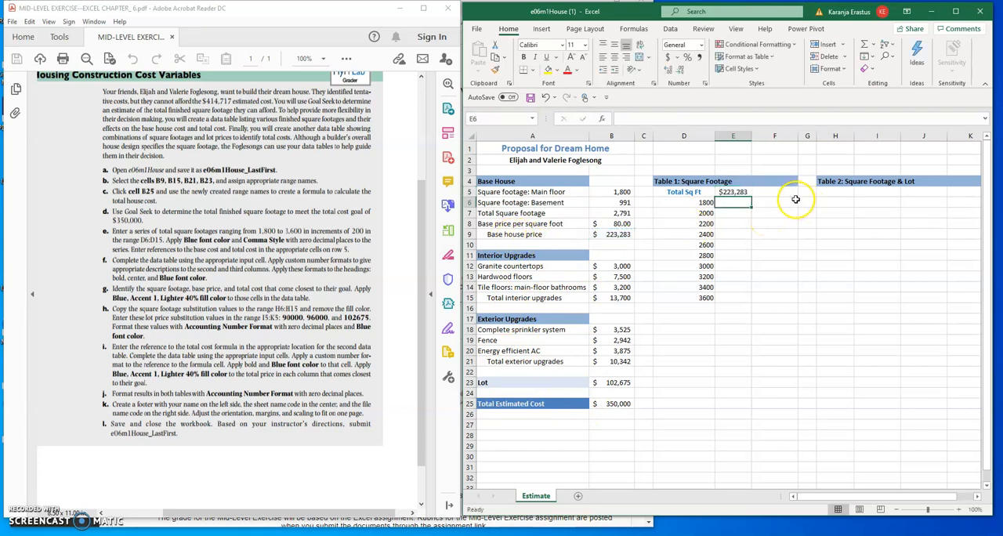
Enter a reference in F5 to the Total Estimated Cost in B25.
left_click(782, 192)
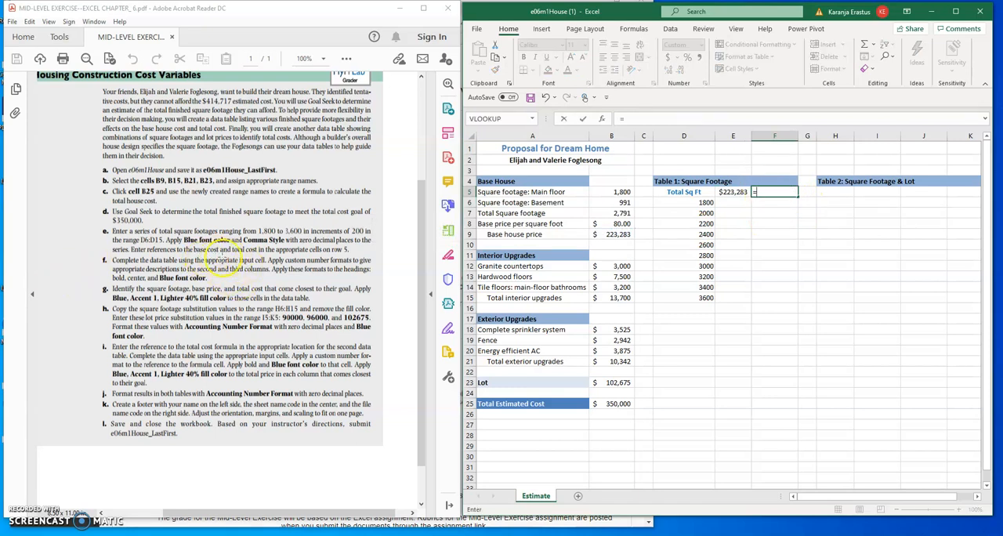
type("=")
left_click(623, 404)
key("Return")
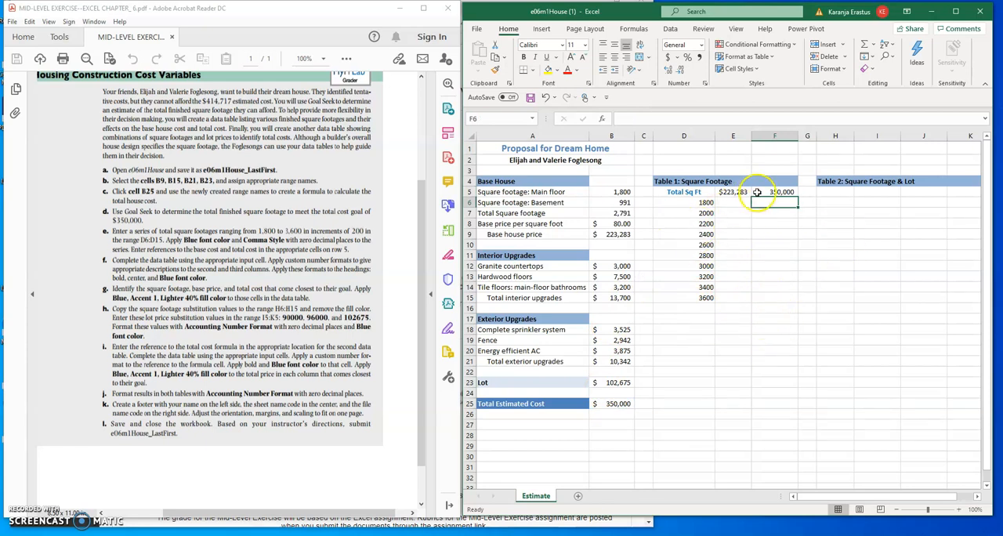
Create a one-variable data table over D5:F15 using the total square footage in B7 as the column input cell.
left_click_drag(696, 192, 764, 296)
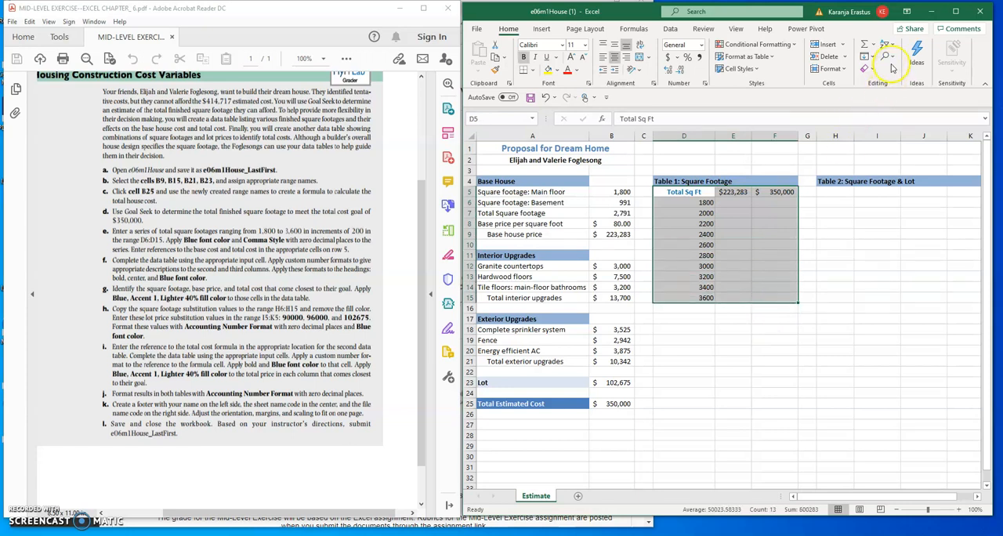
left_click(672, 28)
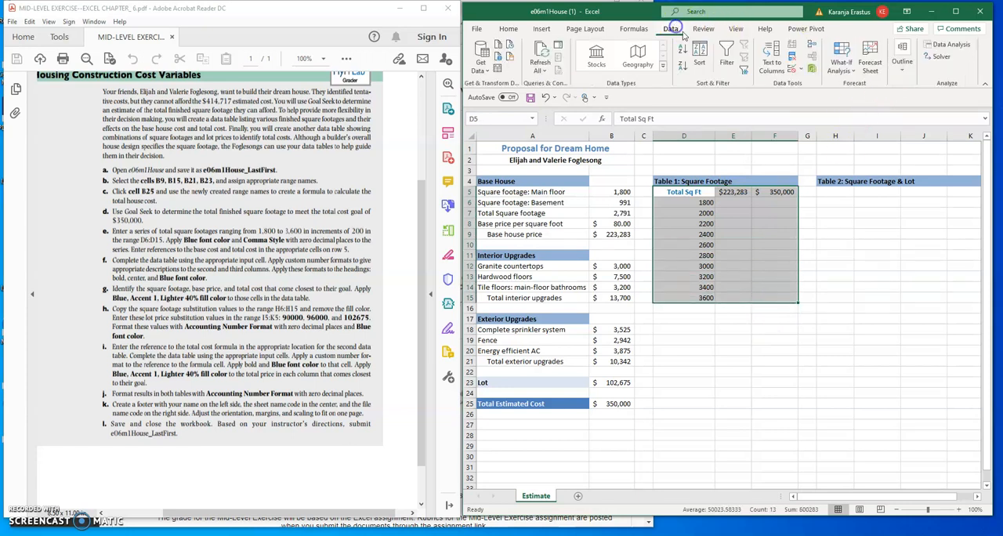
left_click(855, 71)
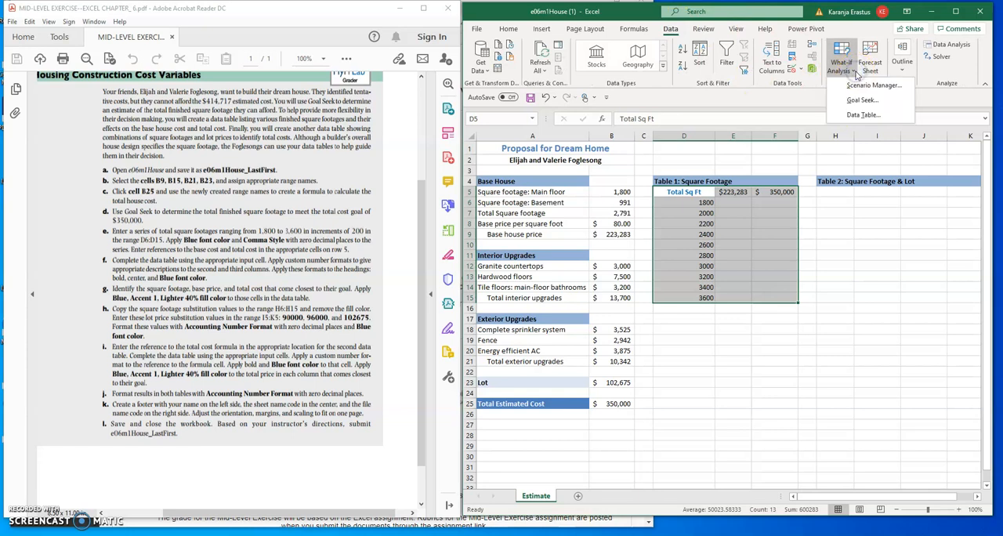
left_click(853, 116)
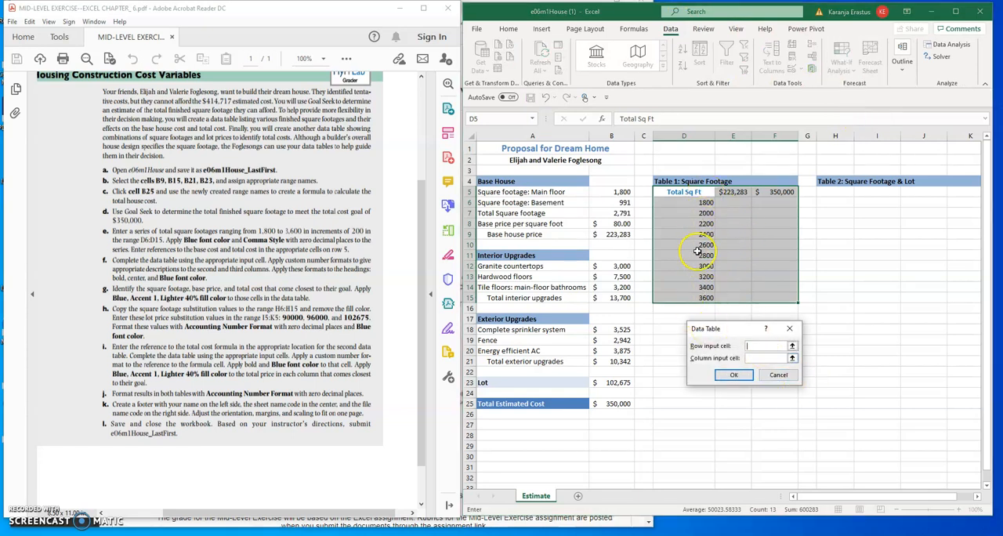
left_click(758, 359)
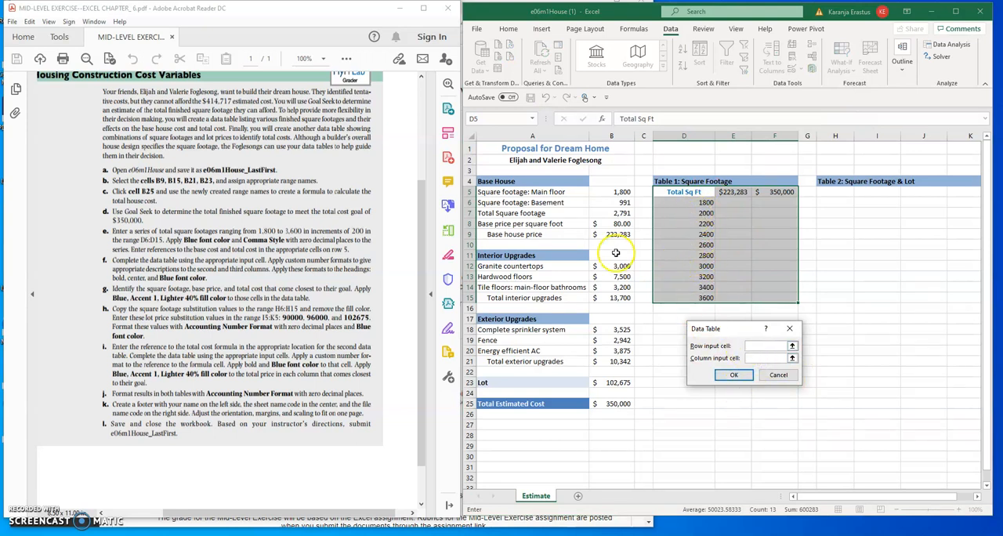
left_click(610, 213)
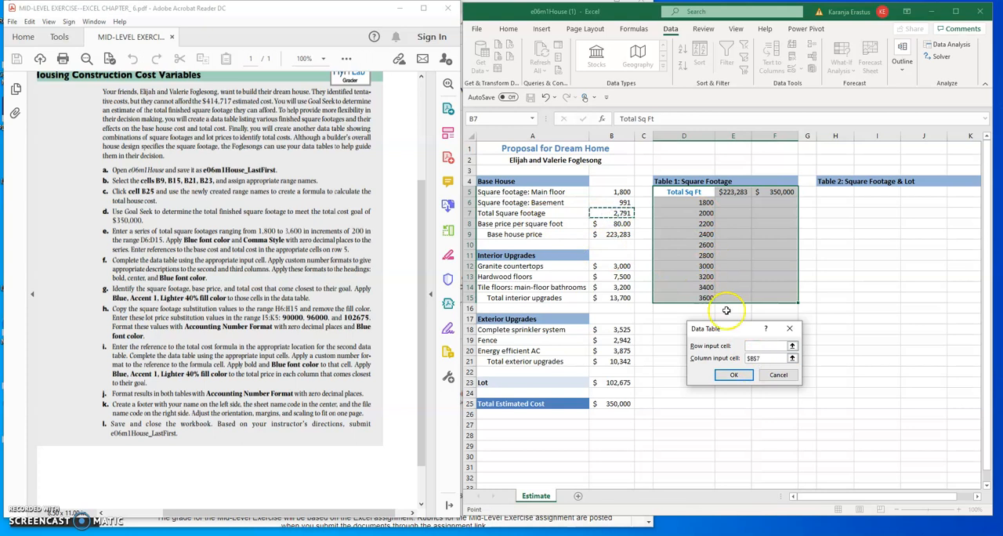
left_click(734, 374)
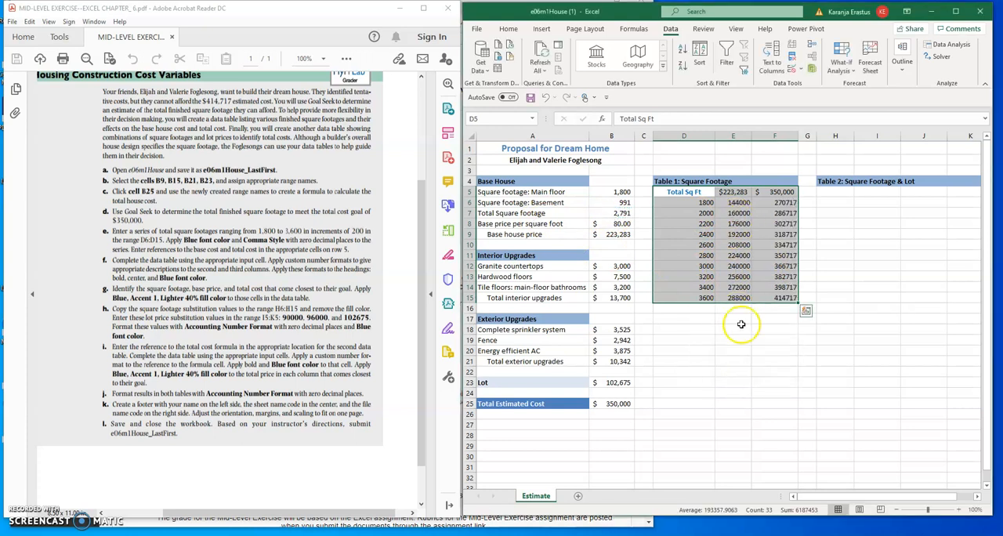